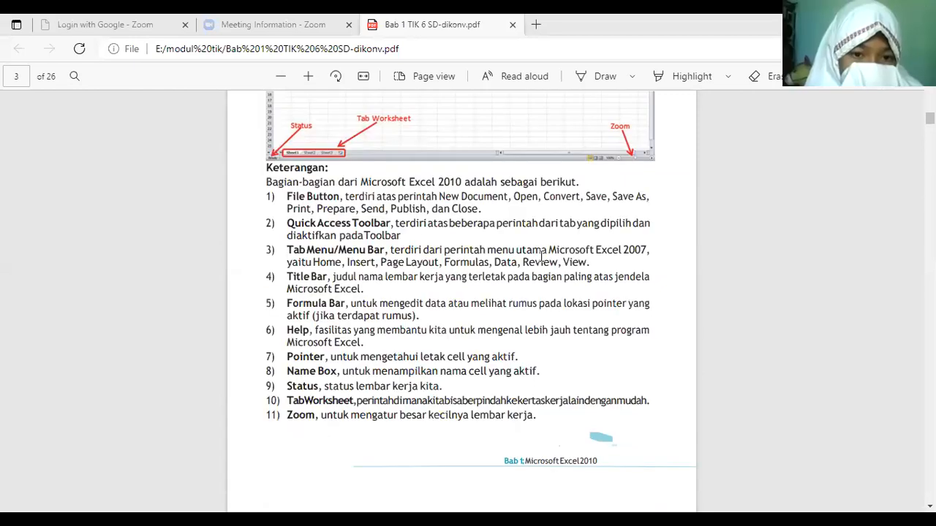
# Read through the PDF module's pages on opening Excel 2010, its window parts, the stationery purchase table and entering worksheet data
pyautogui.scroll(8, 541, 256)
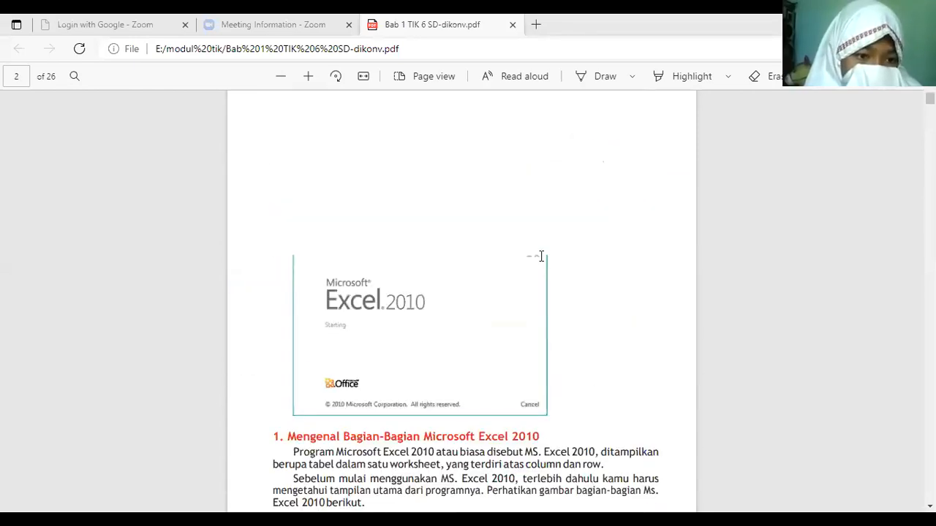
pyautogui.scroll(10, 542, 256)
pyautogui.scroll(-4, 544, 259)
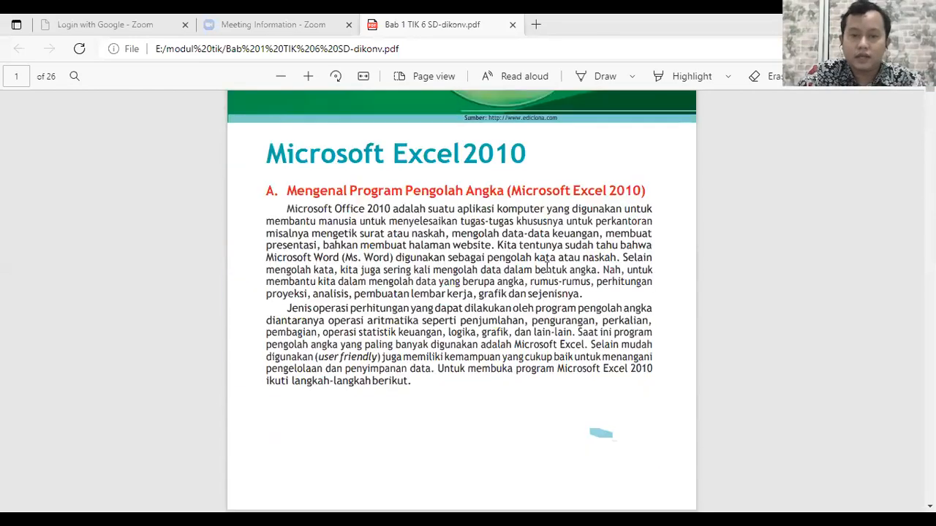
pyautogui.scroll(-7, 547, 270)
pyautogui.scroll(2, 547, 269)
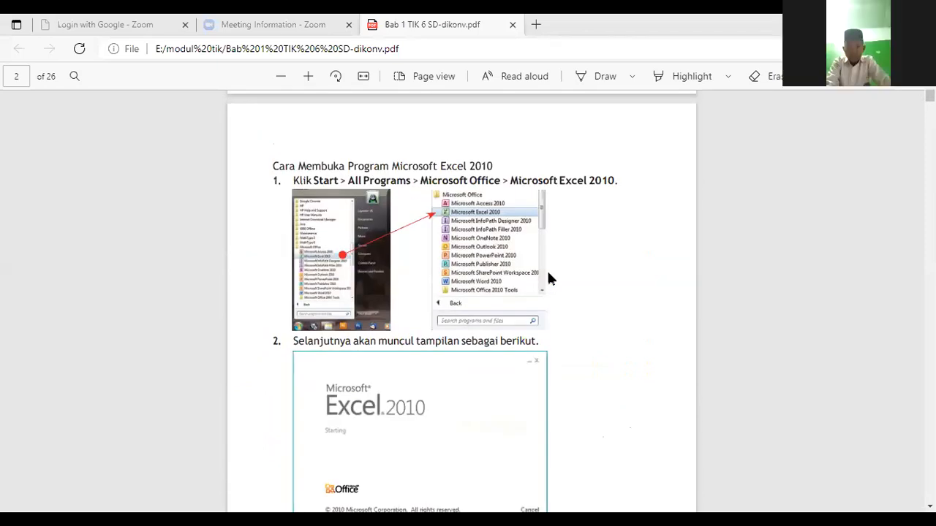
pyautogui.scroll(-10, 550, 278)
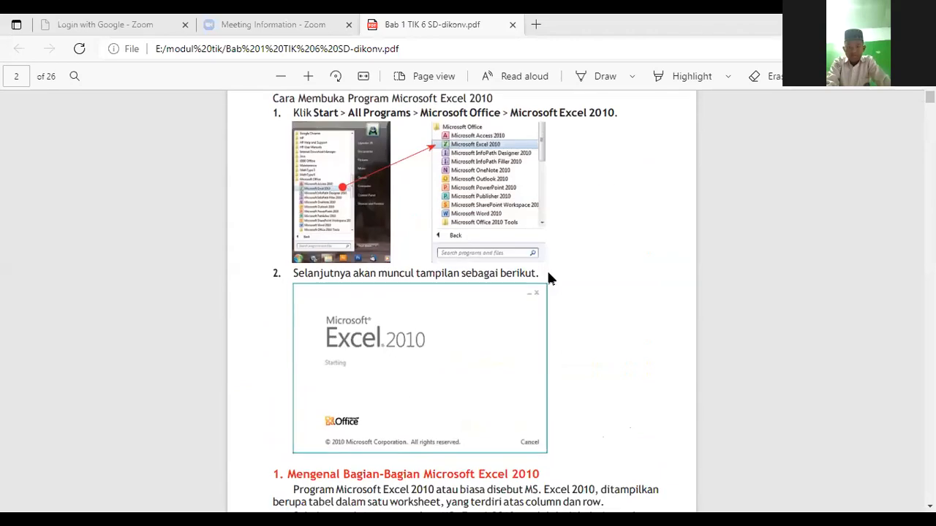
pyautogui.scroll(-10, 553, 283)
pyautogui.scroll(-10, 554, 283)
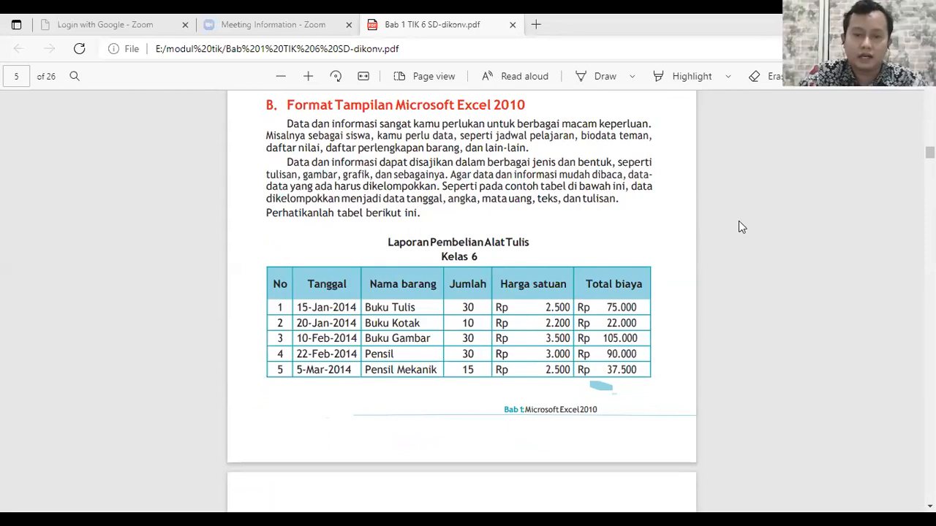
pyautogui.scroll(-2, 739, 226)
pyautogui.scroll(3, 739, 227)
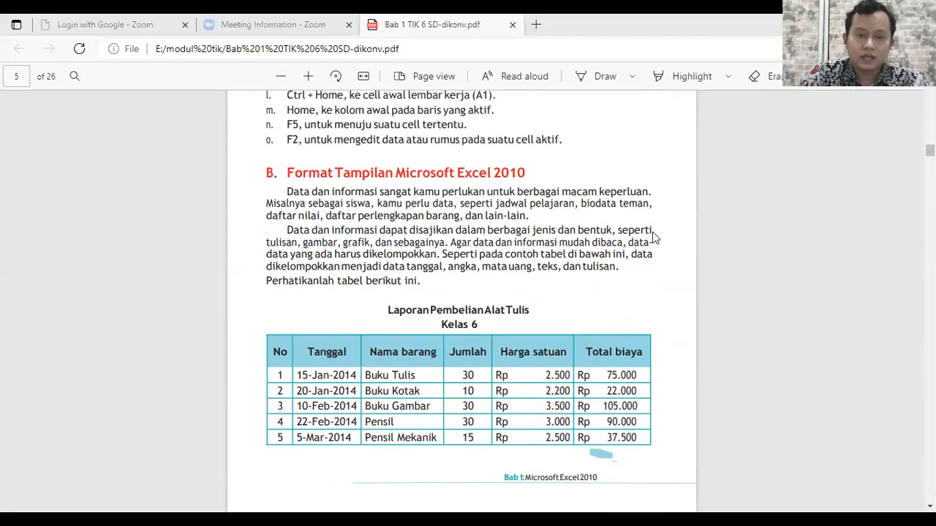
pyautogui.scroll(-9, 358, 209)
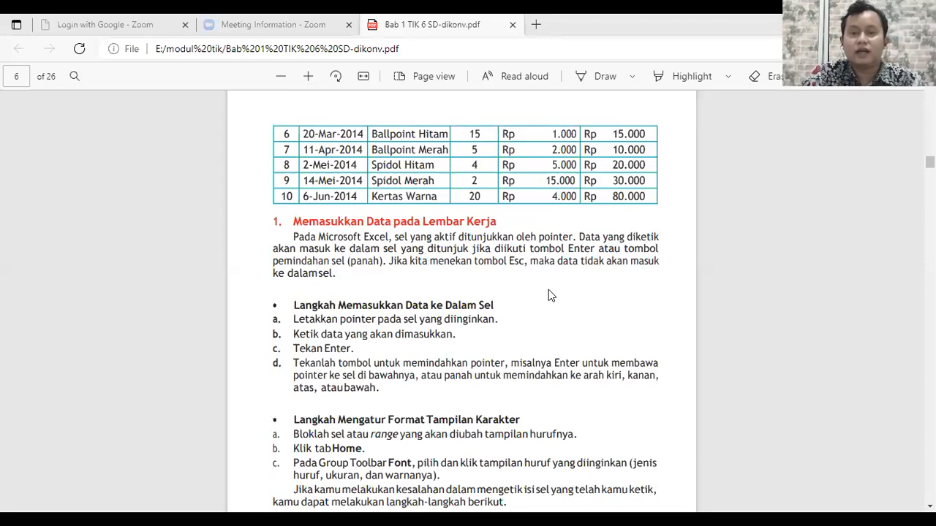
pyautogui.scroll(-2, 548, 291)
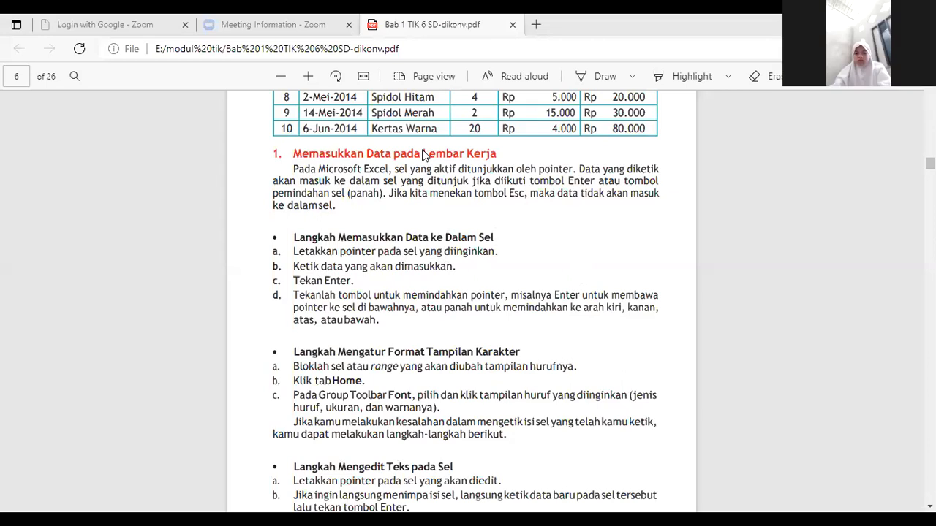
pyautogui.scroll(-1, 535, 302)
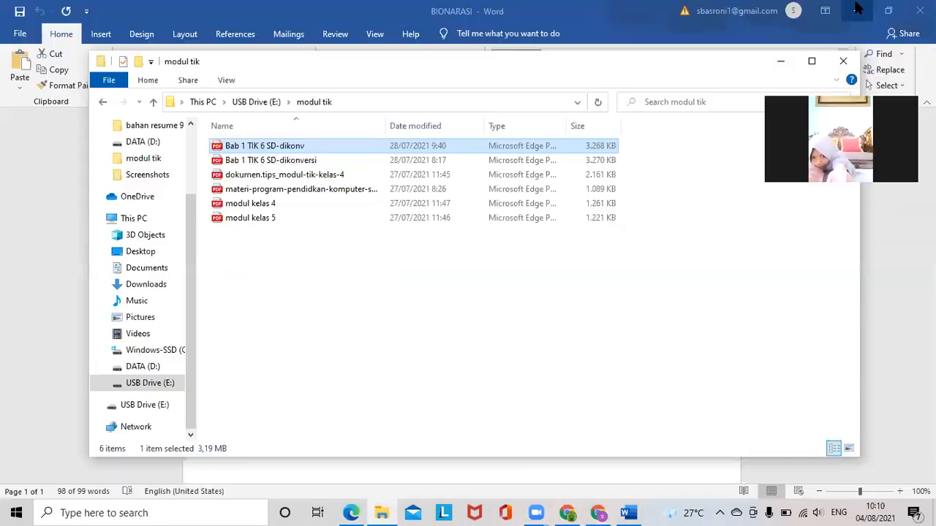
# Clear the Word and file windows from the desktop, then start Excel and open the recent workbook LATUHAN TIK KLS 6
pyautogui.click(857, 10)
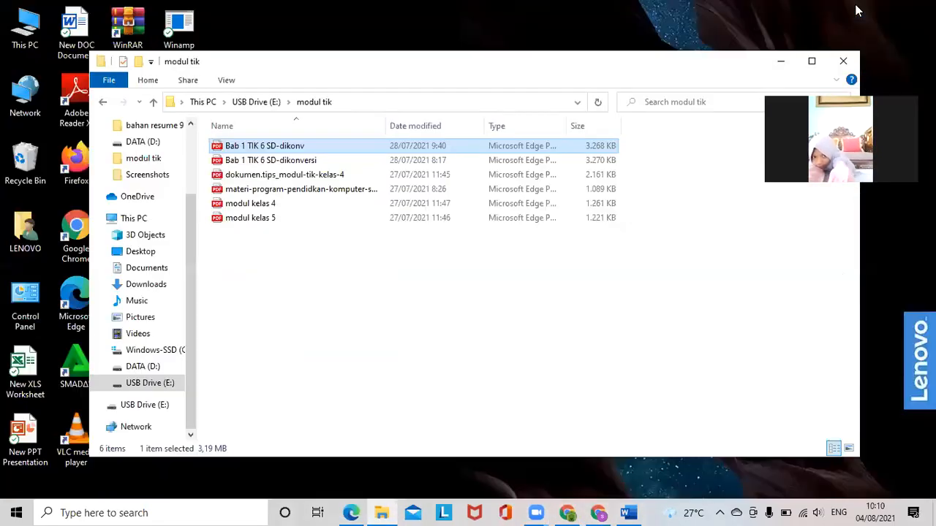
pyautogui.click(783, 63)
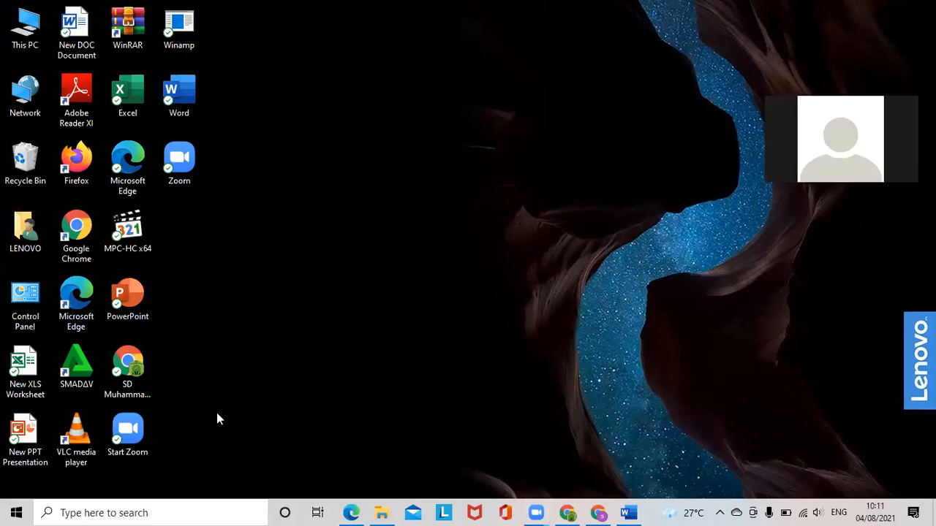
pyautogui.doubleClick(137, 85)
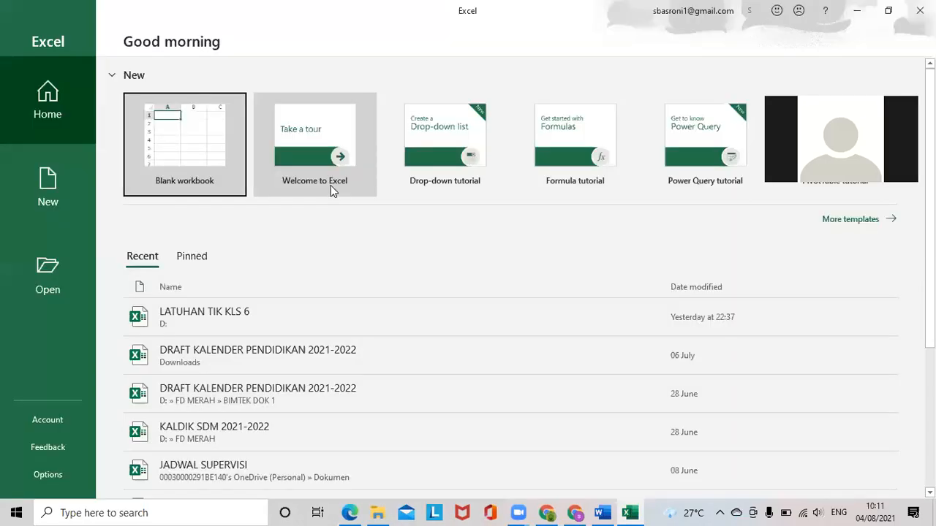
pyautogui.click(253, 320)
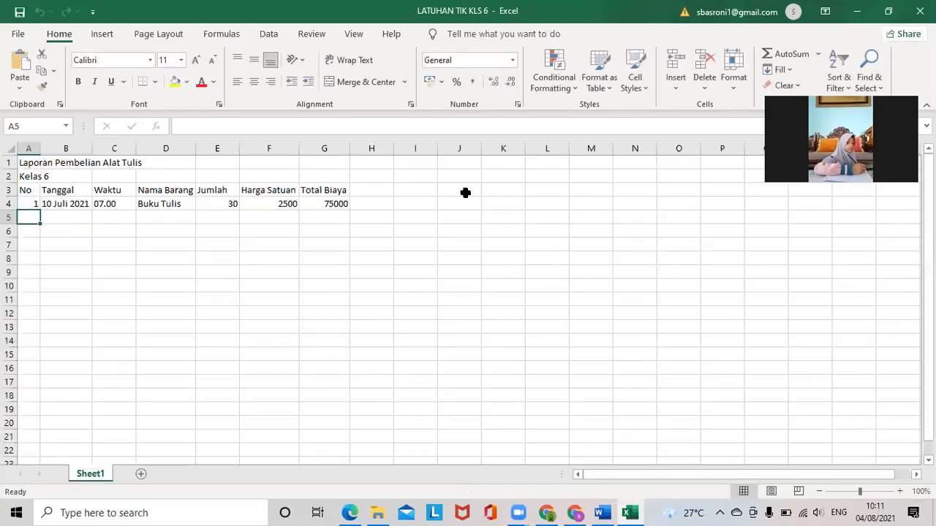
pyautogui.click(22, 162)
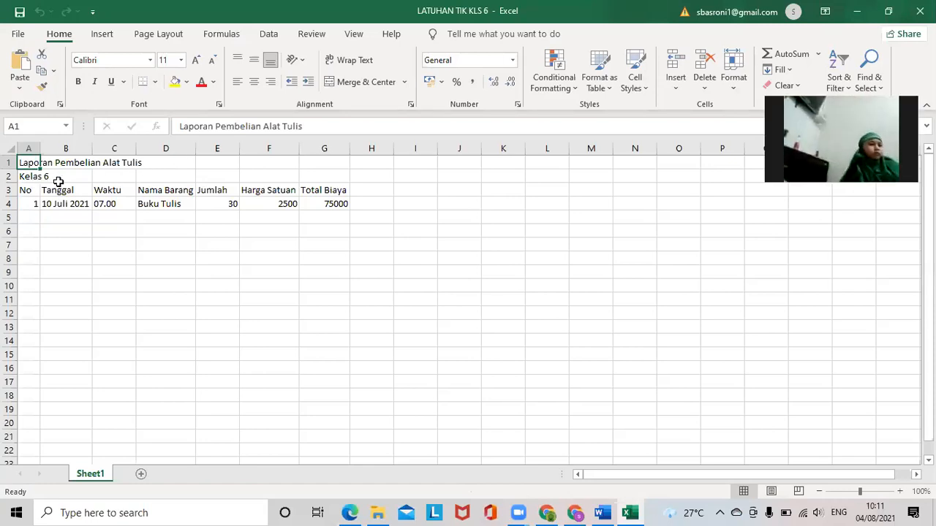
pyautogui.click(26, 191)
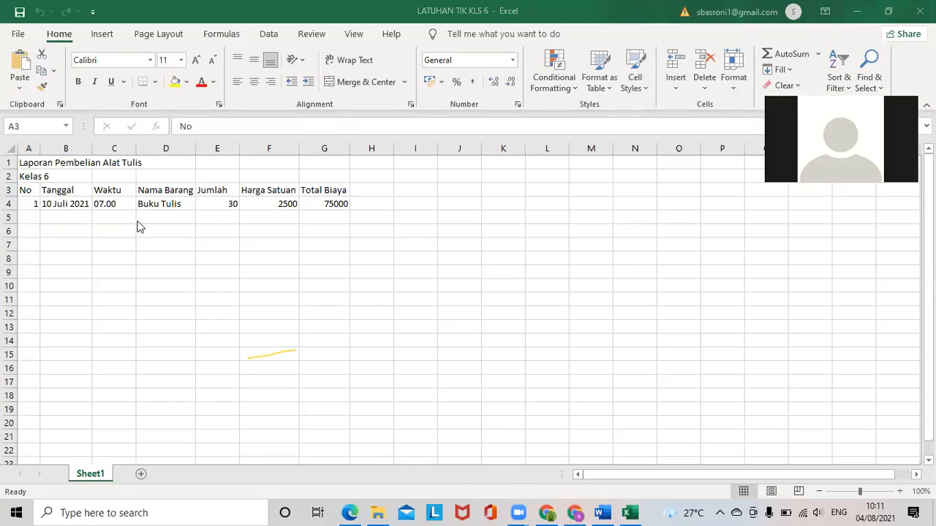
pyautogui.click(28, 185)
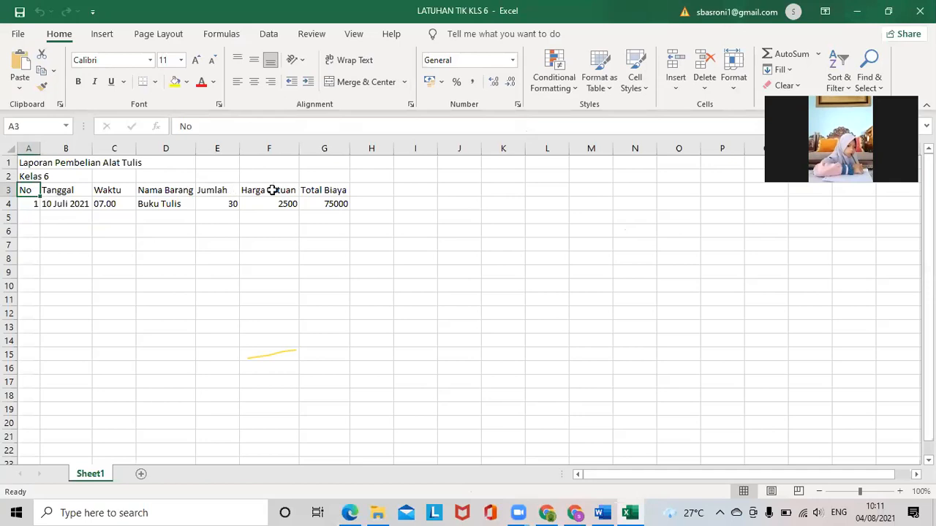
pyautogui.click(328, 190)
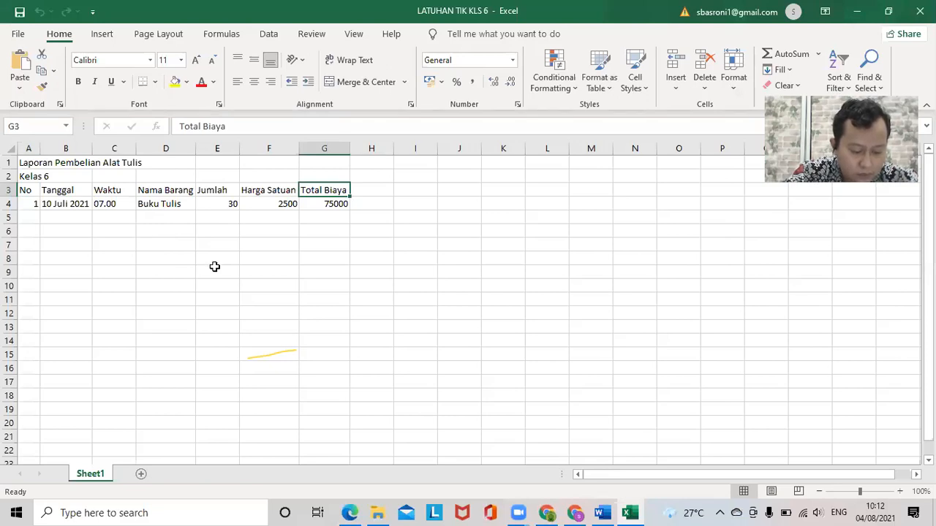
# Set the font of the report title row A1:G1 and the Kelas 6 row A2:G2 to Arial Black
pyautogui.moveTo(23, 162); pyautogui.dragTo(300, 165)
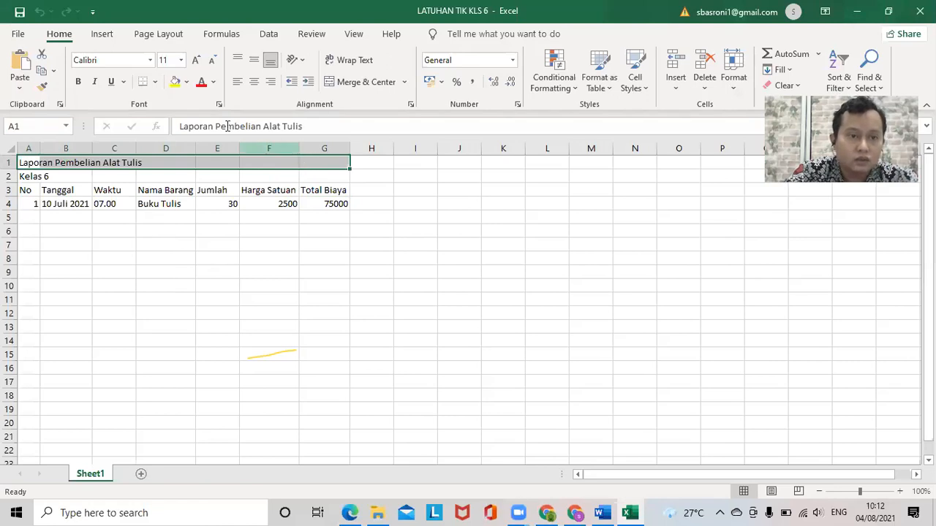
pyautogui.click(149, 60)
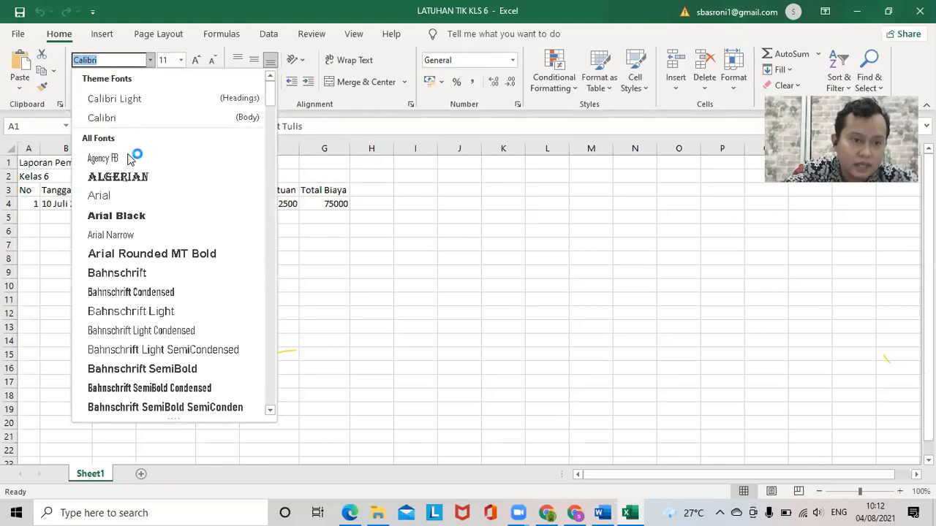
pyautogui.click(117, 216)
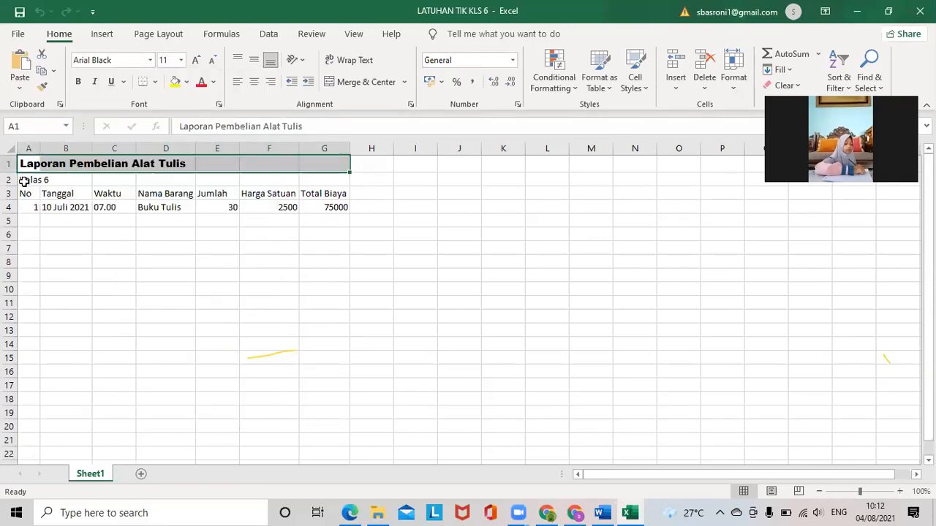
pyautogui.moveTo(24, 181); pyautogui.dragTo(316, 177)
pyautogui.click(150, 60)
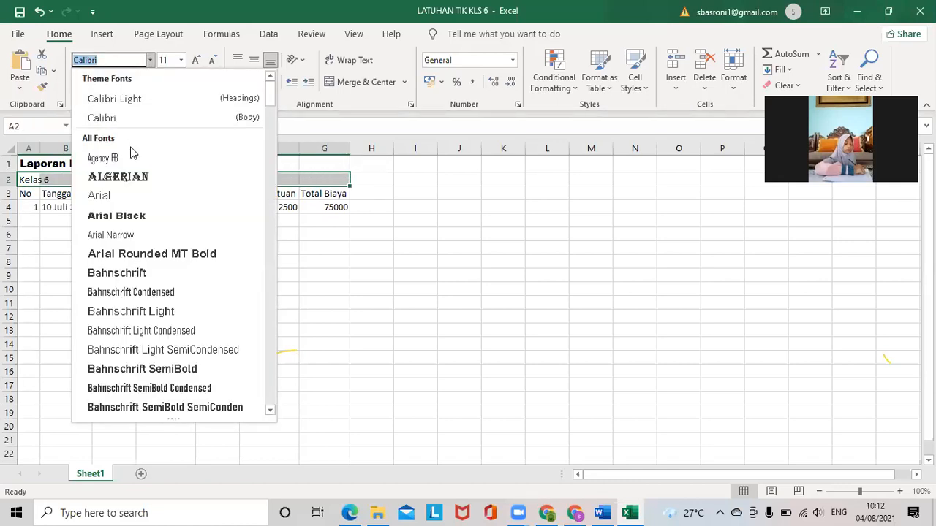
pyautogui.click(127, 217)
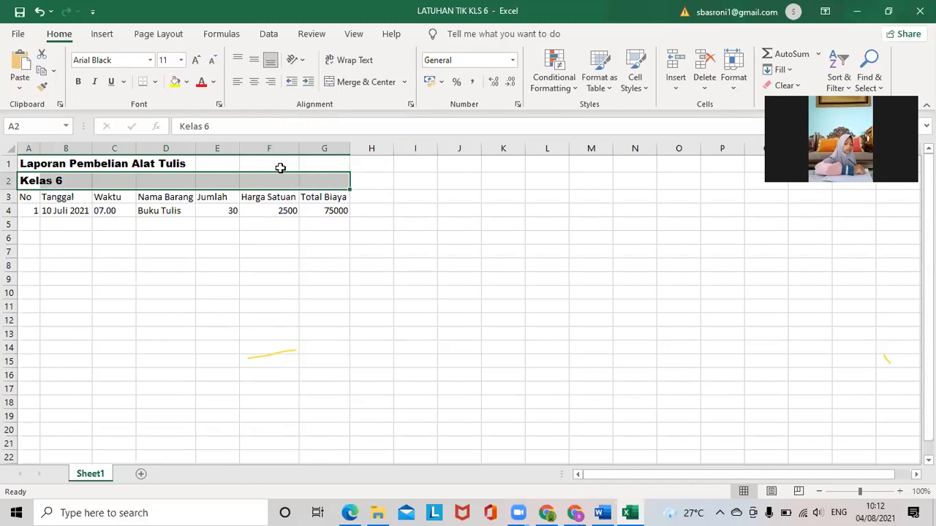
# Merge and center the report title across A1:G1 and the Kelas 6 line across A2:G2
pyautogui.click(320, 165)
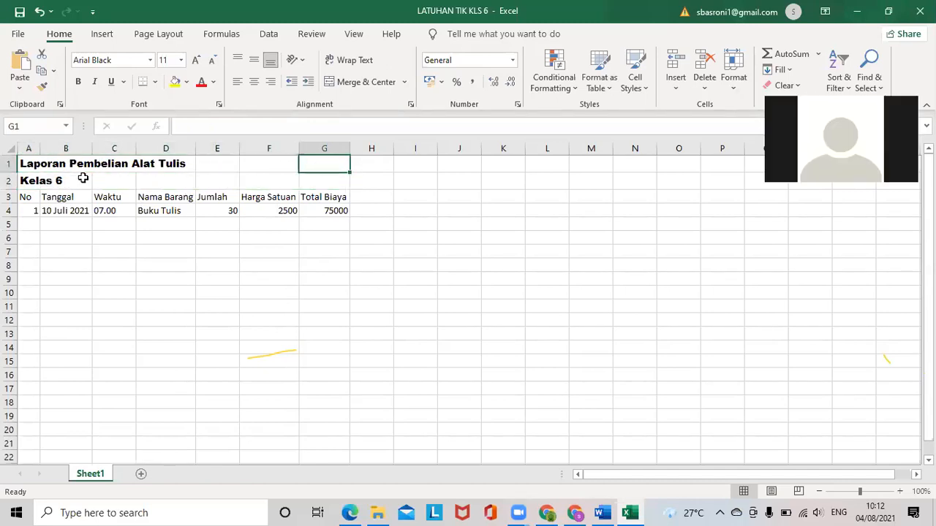
pyautogui.moveTo(28, 165); pyautogui.dragTo(318, 166)
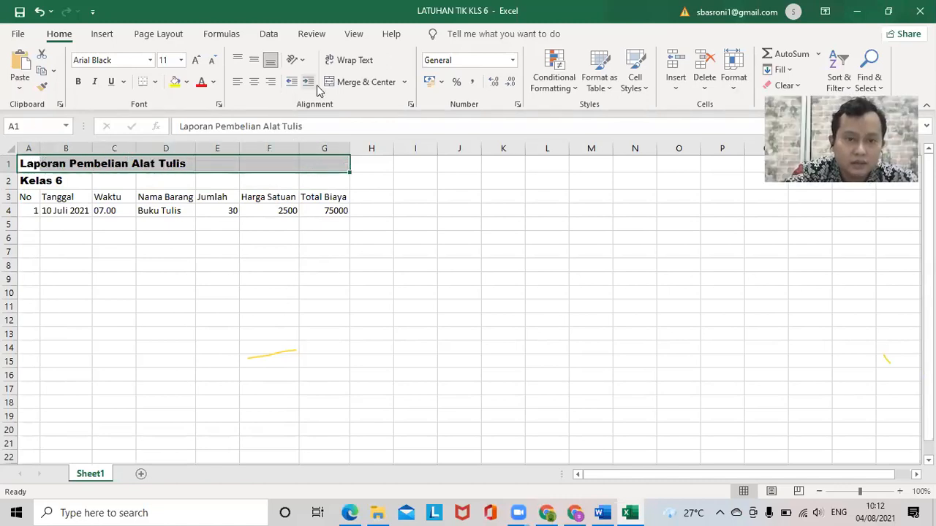
pyautogui.click(366, 81)
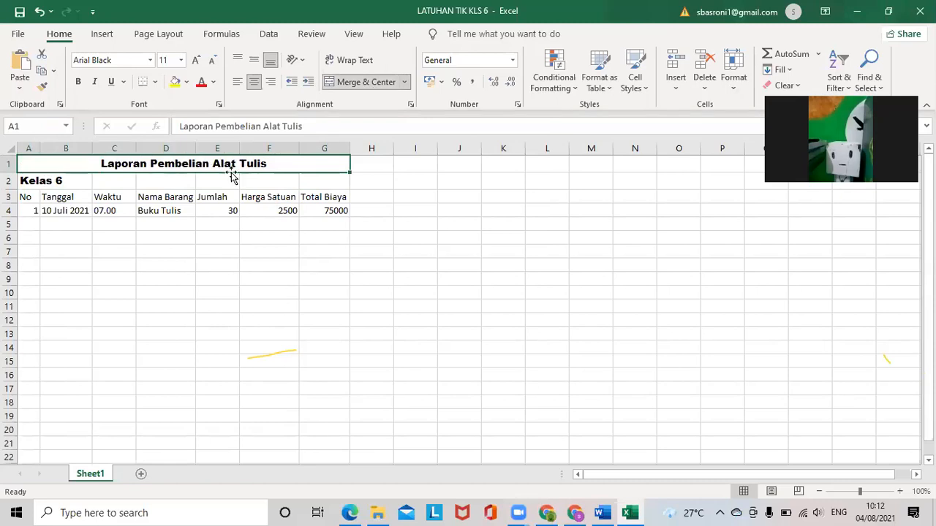
pyautogui.click(28, 183)
pyautogui.moveTo(28, 183); pyautogui.dragTo(320, 178)
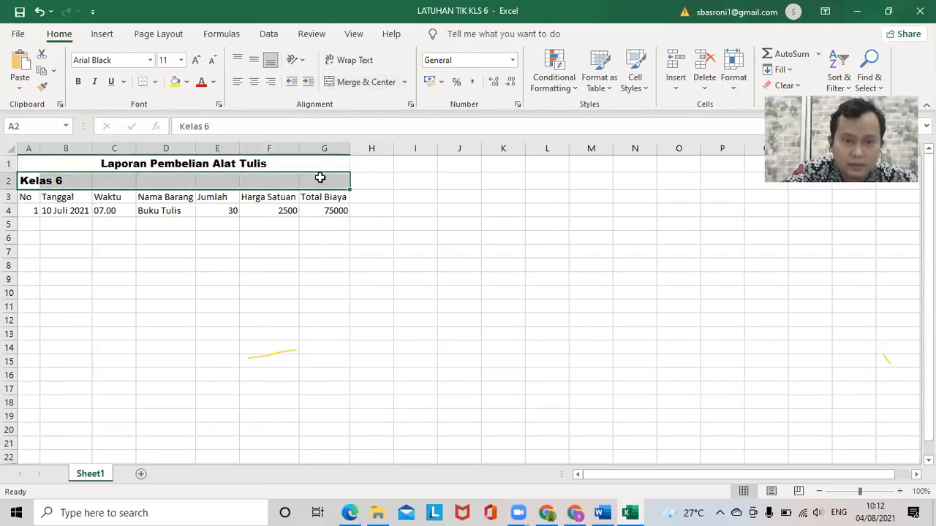
pyautogui.click(362, 83)
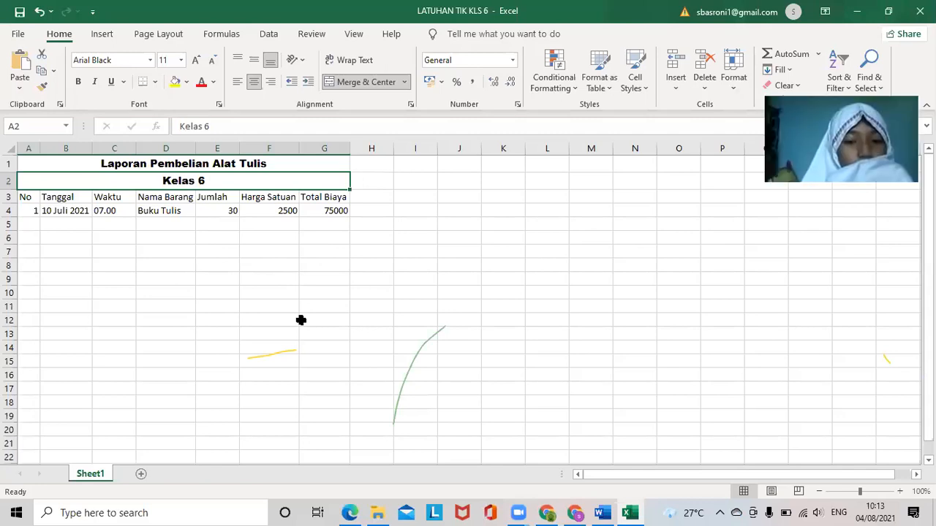
# Replace the item name in cell D4 with Buku Gambar
pyautogui.click(147, 210)
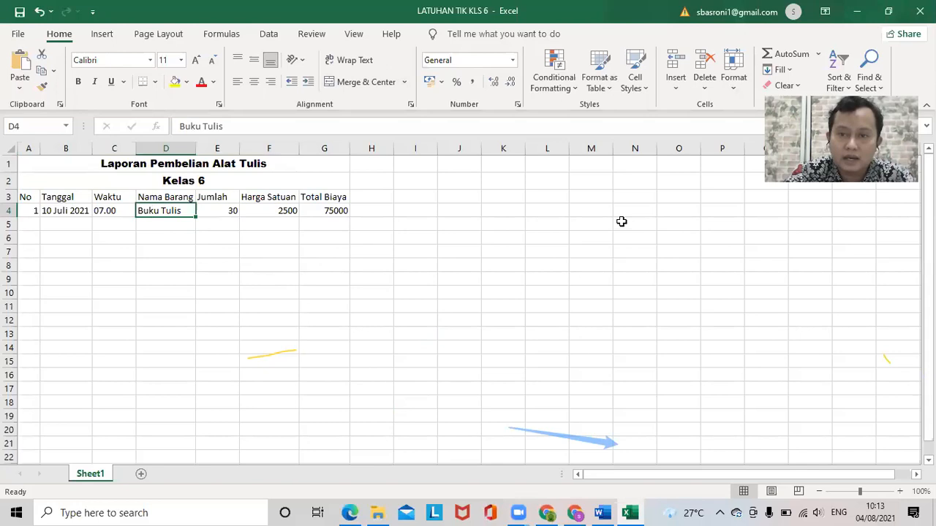
pyautogui.click(437, 68)
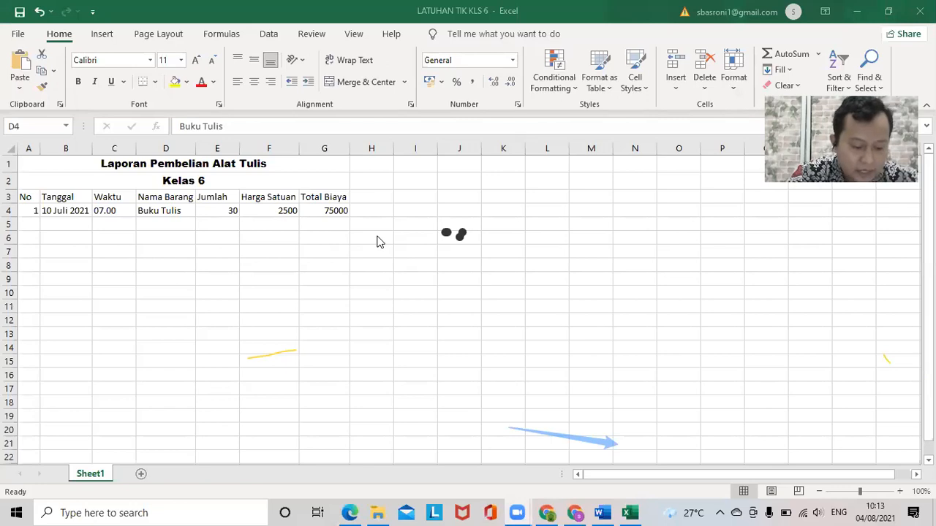
pyautogui.click(163, 210)
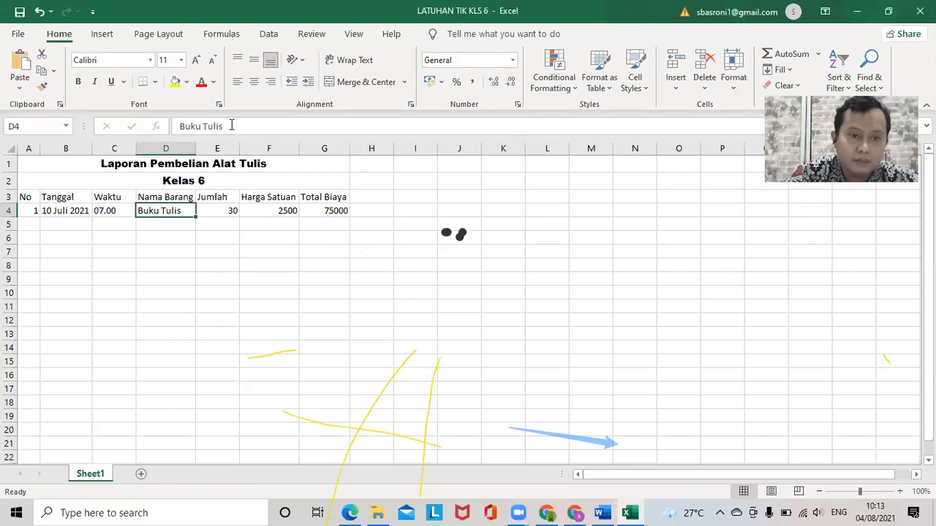
pyautogui.moveTo(230, 126); pyautogui.dragTo(178, 126)
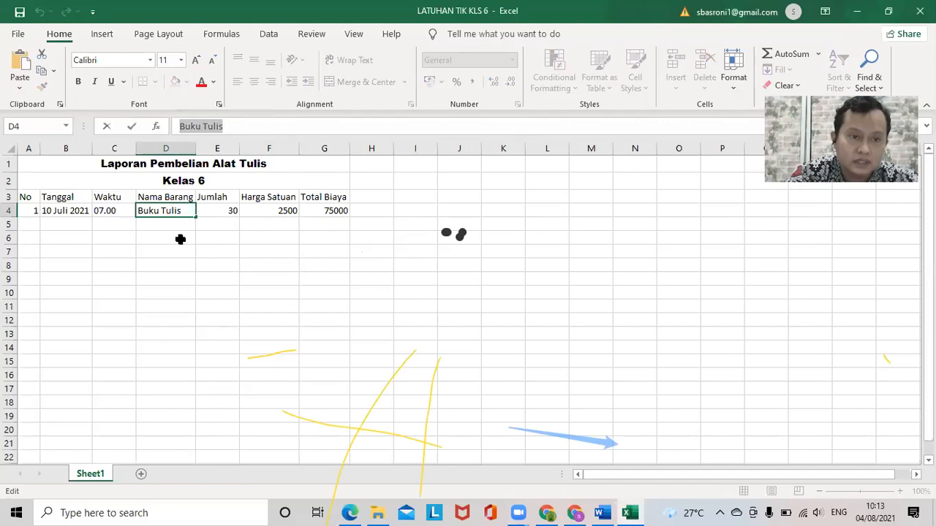
pyautogui.click(186, 238)
pyautogui.click(182, 209)
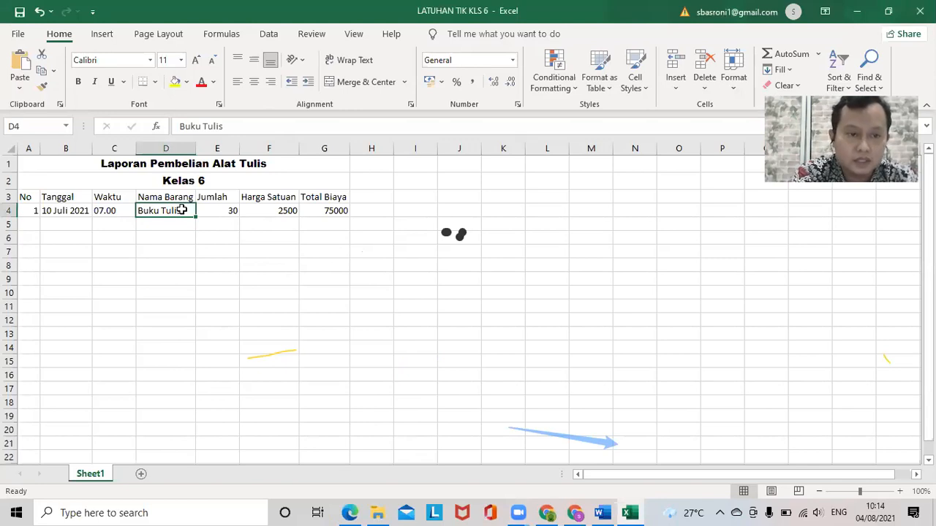
pyautogui.write('B')
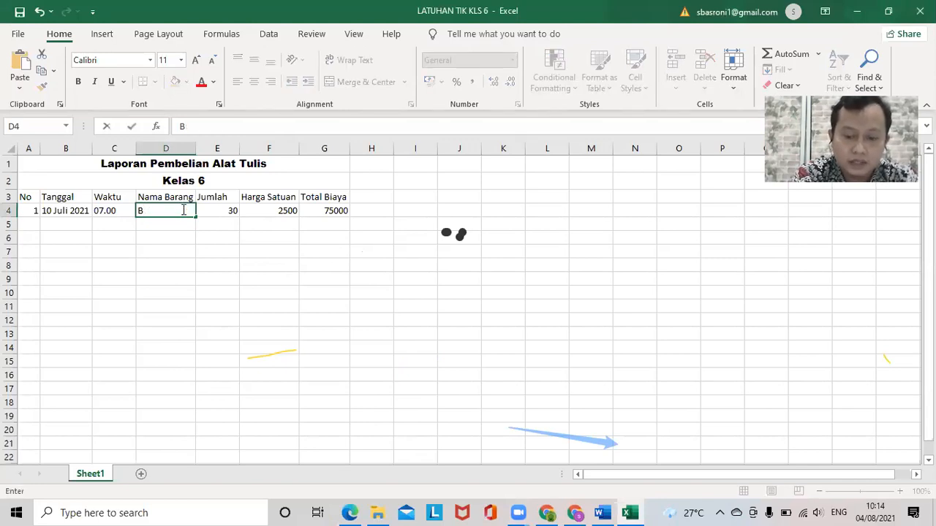
pyautogui.write('uku Gambar')
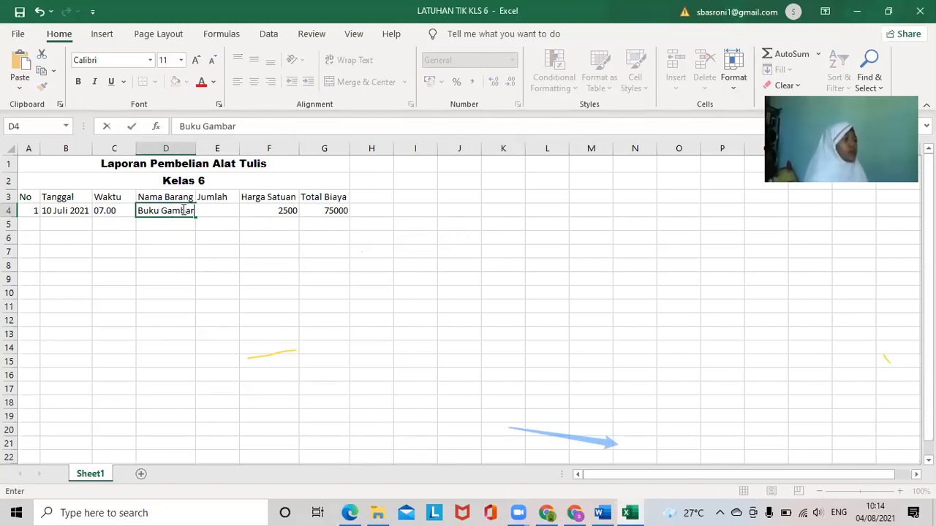
pyautogui.press('Return')
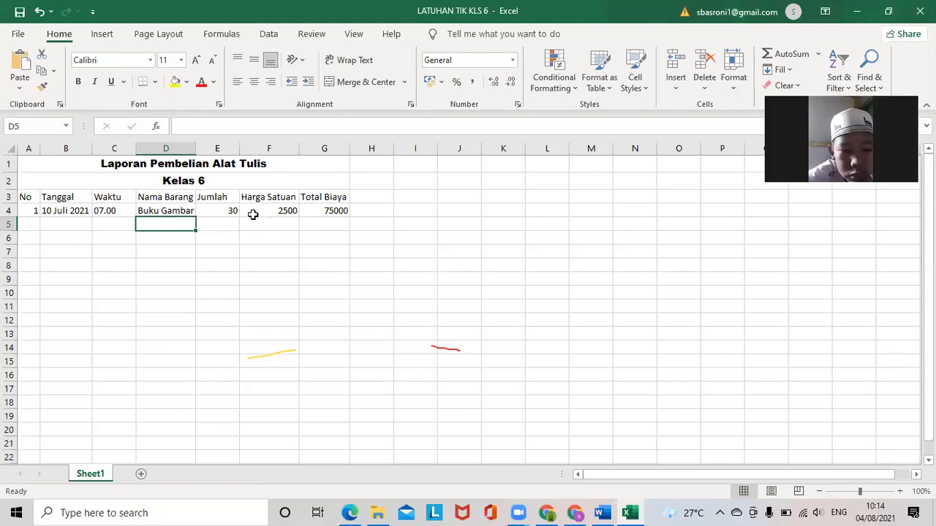
# Change the time in cell C4 of the Buku Gambar row to 07.30
pyautogui.click(116, 211)
pyautogui.doubleClick(113, 210)
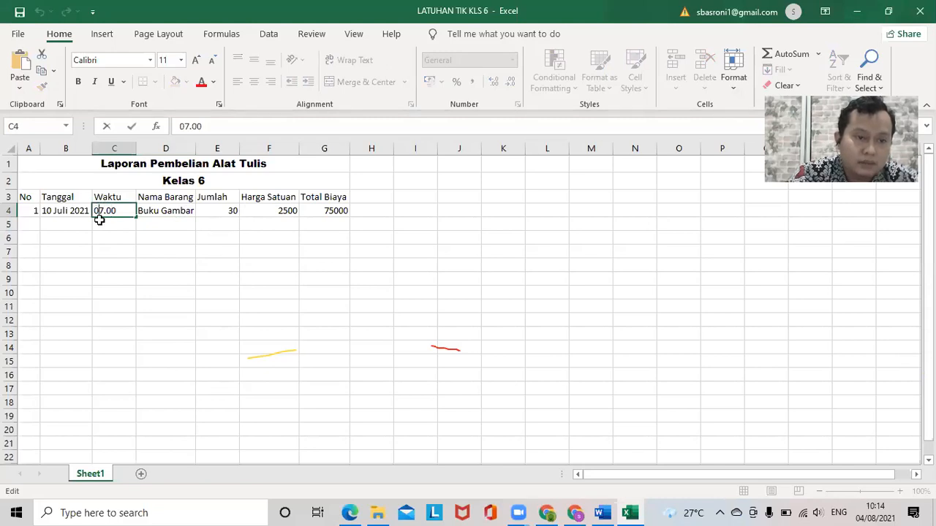
pyautogui.press('Return')
pyautogui.click(98, 212)
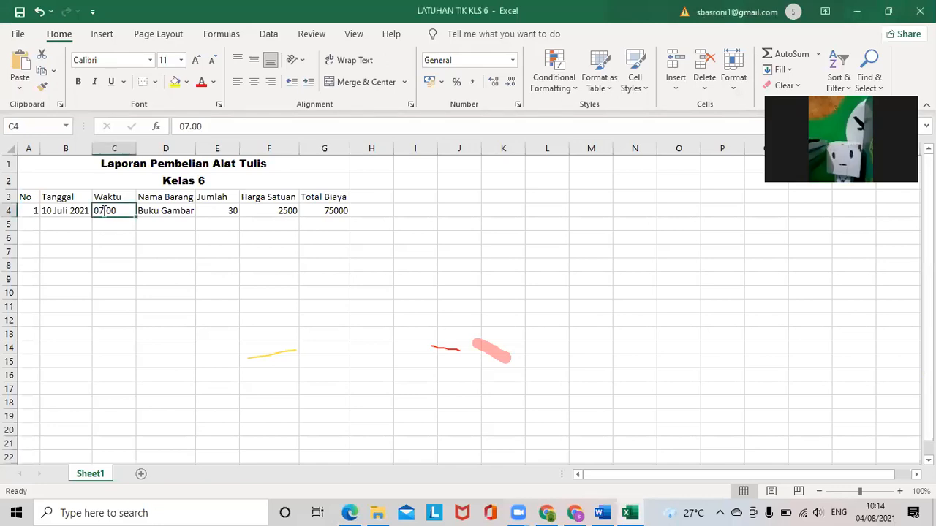
pyautogui.doubleClick(113, 211)
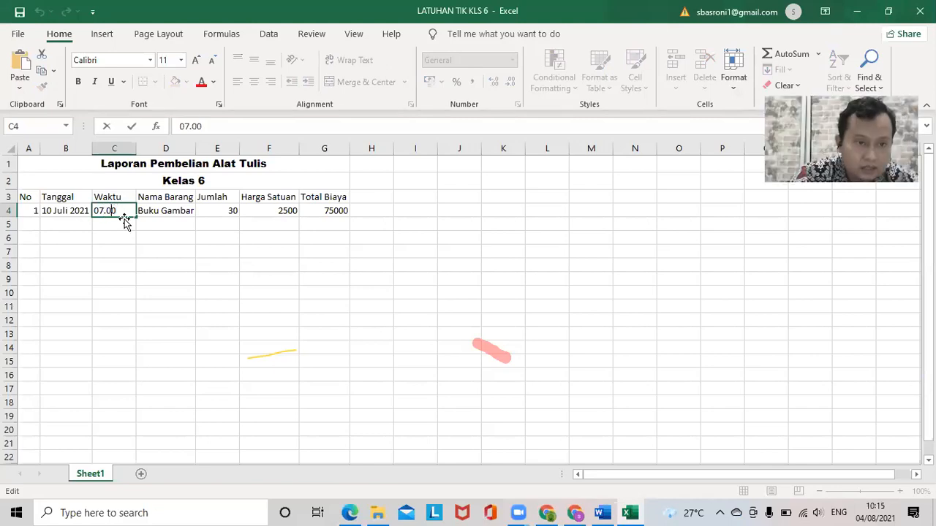
pyautogui.press('BackSpace')
pyautogui.press('BackSpace')
pyautogui.write('30')
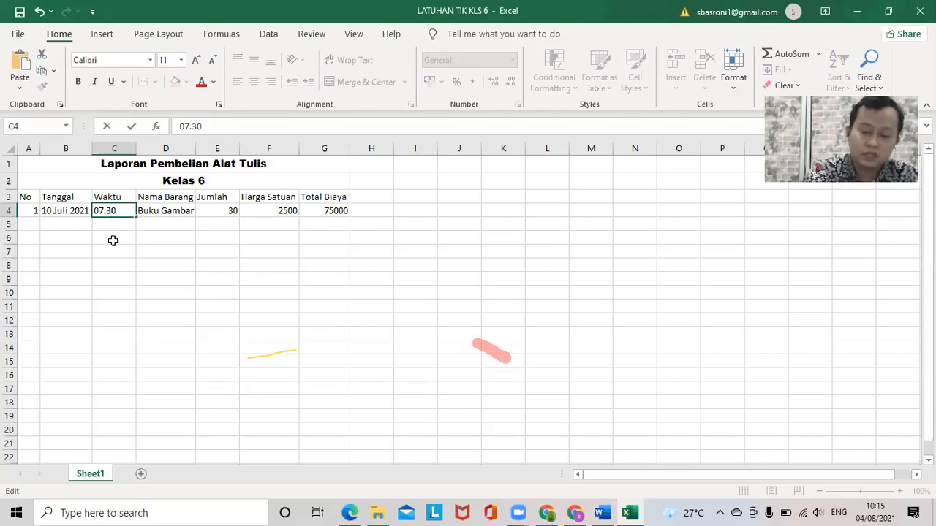
pyautogui.press('Return')
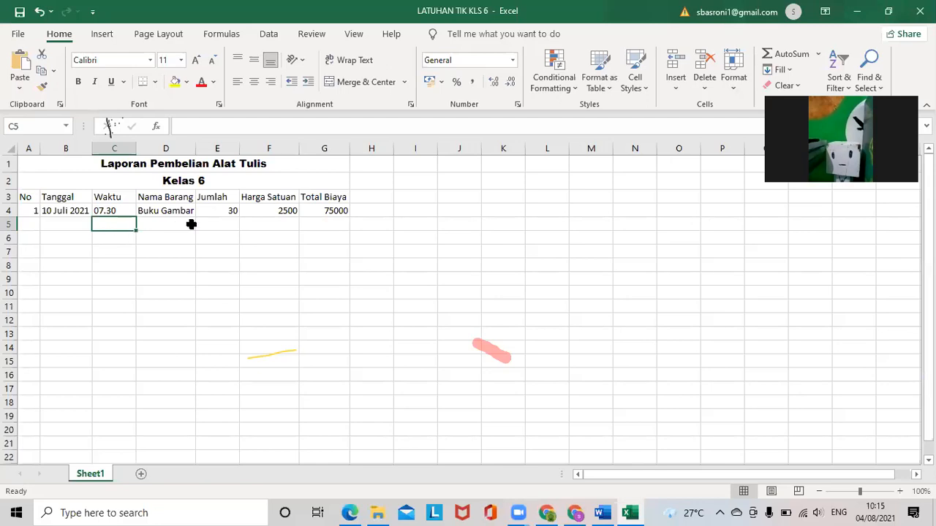
# Number the report rows in the No column by filling A4:A8 with the series 1 to 5
pyautogui.click(30, 214)
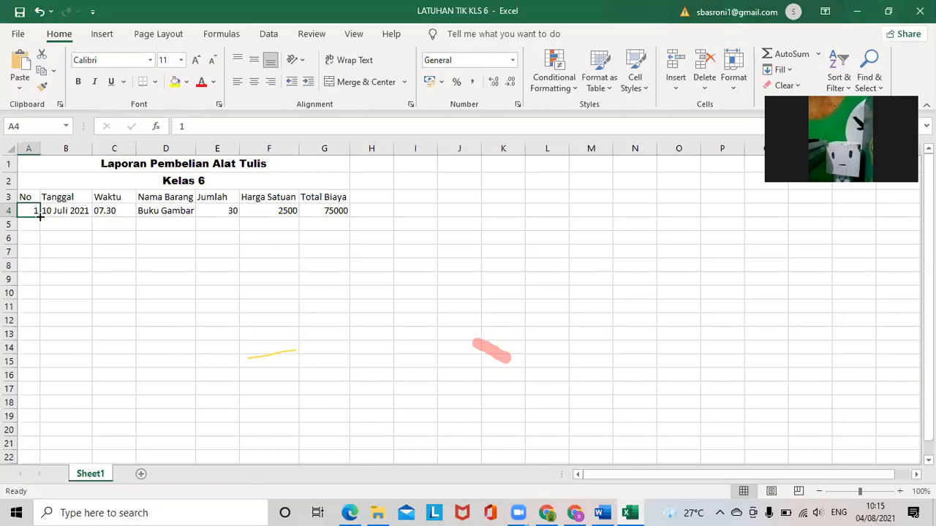
pyautogui.click(29, 222)
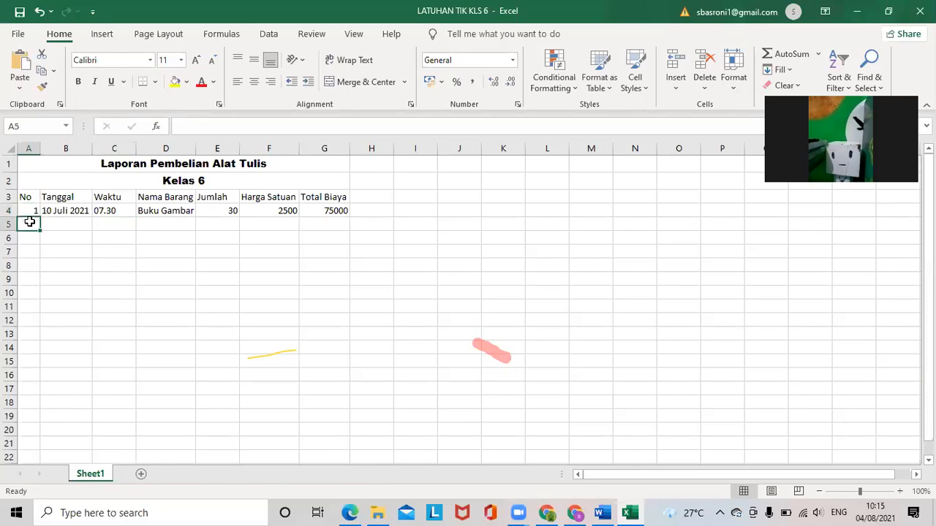
pyautogui.write('2')
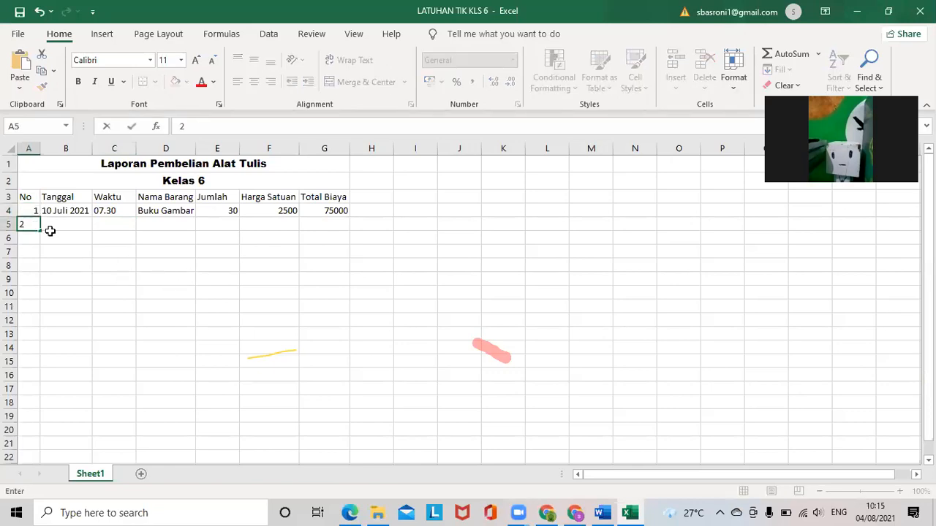
pyautogui.click(31, 212)
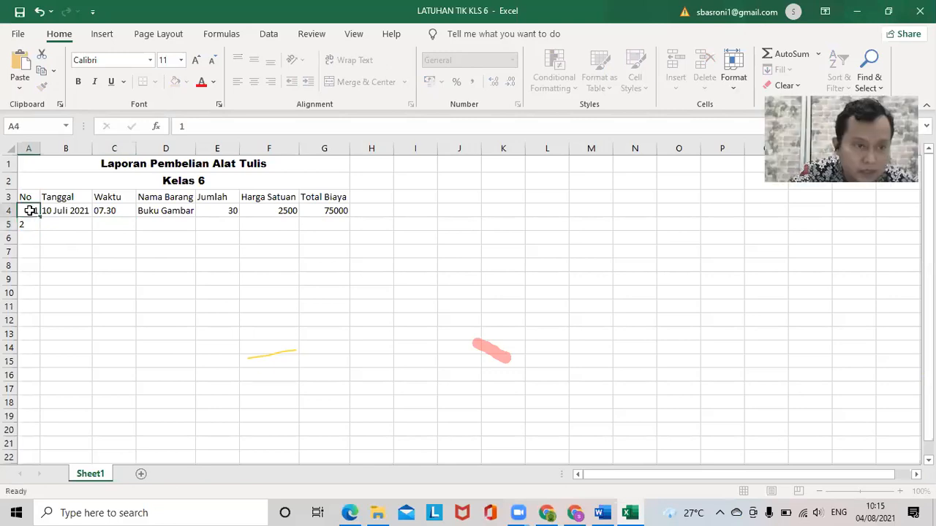
pyautogui.moveTo(27, 212); pyautogui.dragTo(41, 280)
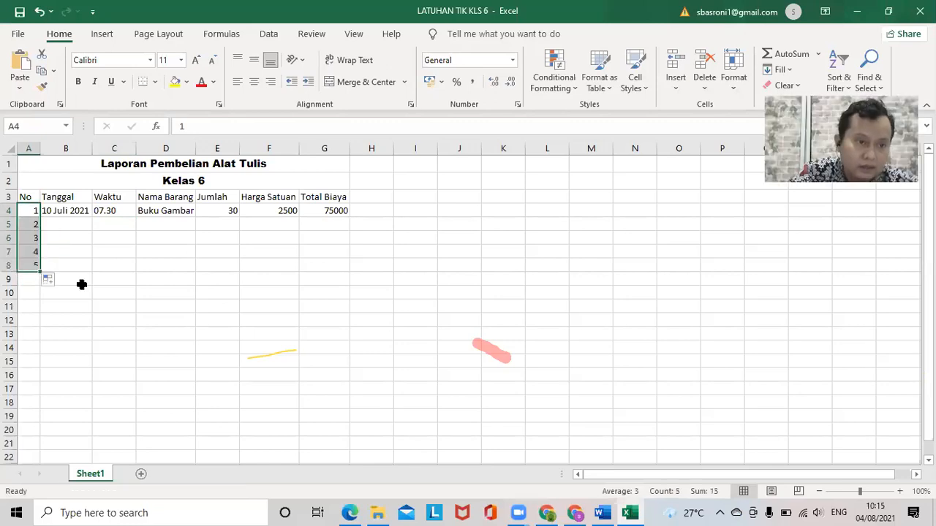
# Enter the date 11 Juli 2021 in B5 and the time 08.00 in C5
pyautogui.click(71, 223)
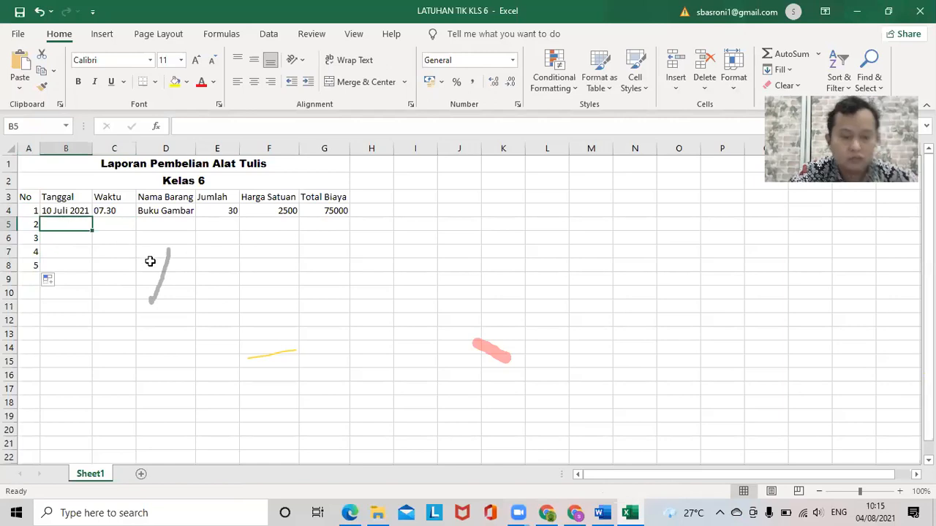
pyautogui.write('11')
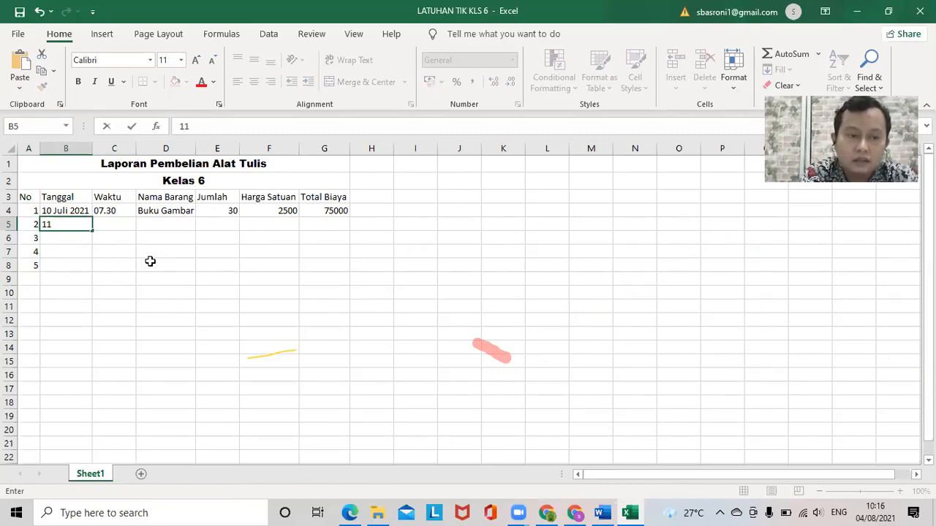
pyautogui.write('Juli 2021')
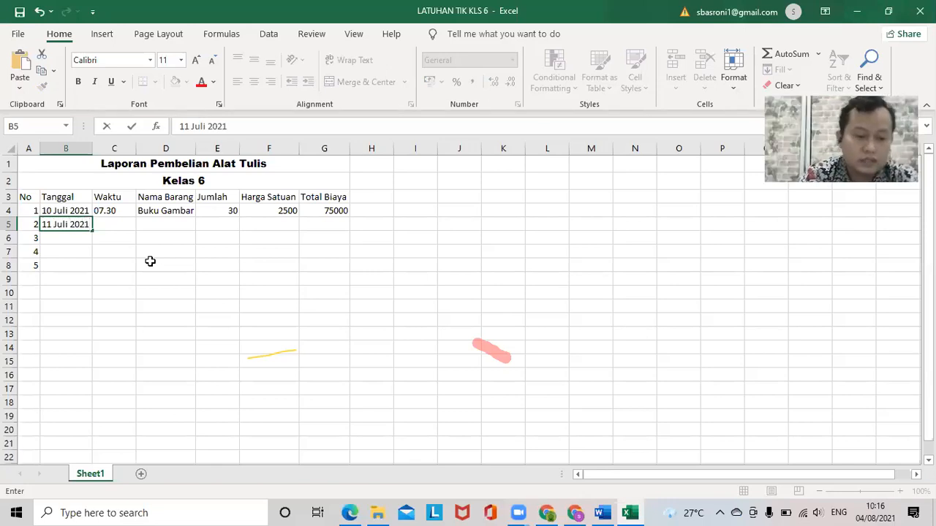
pyautogui.press('Tab')
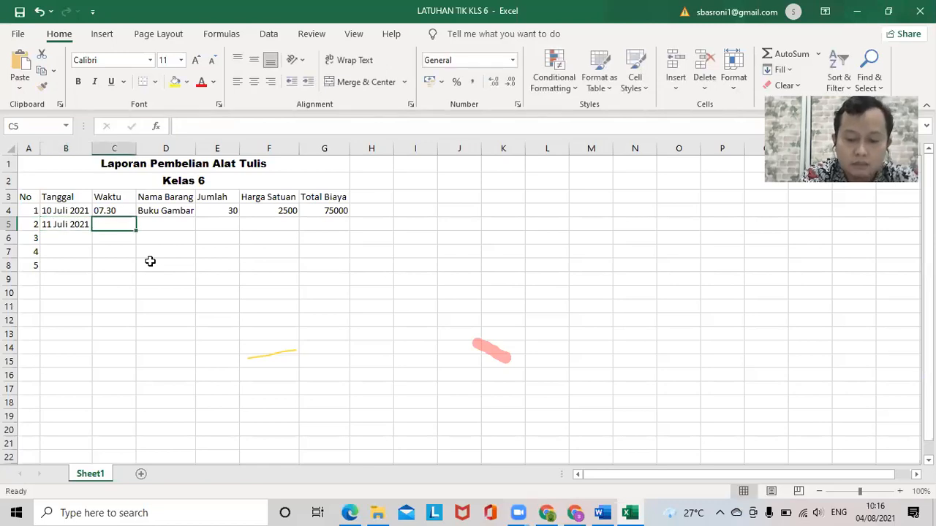
pyautogui.write('08.')
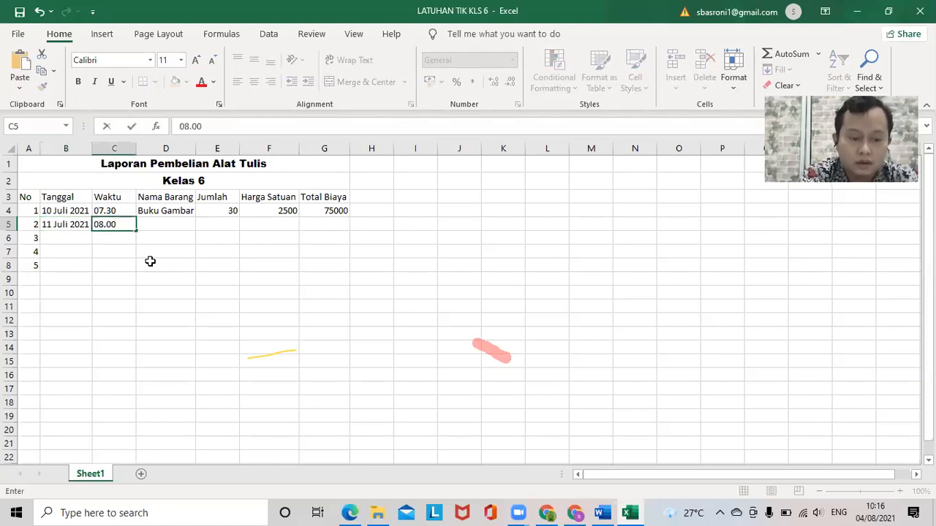
pyautogui.press('Tab')
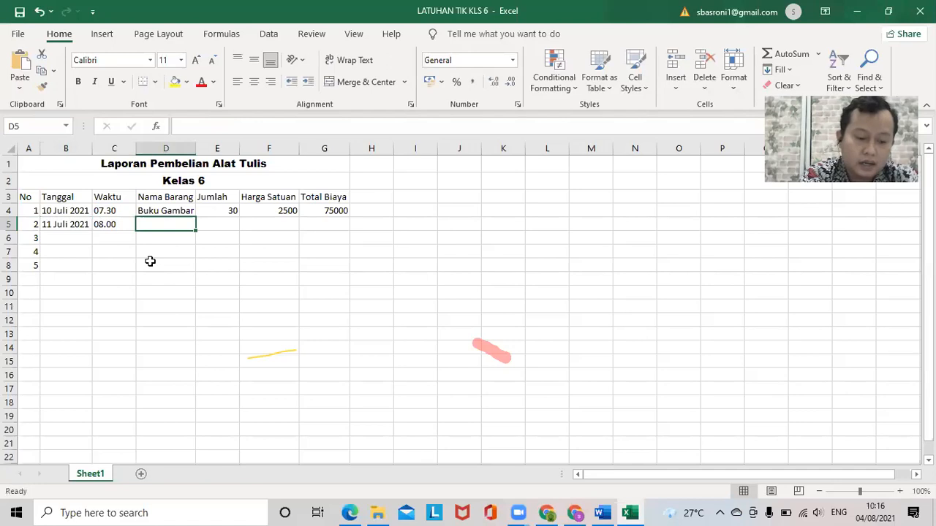
# Enter the item name Buku tulis in D5 and the quantity 10 in E5
pyautogui.write('Buku ')
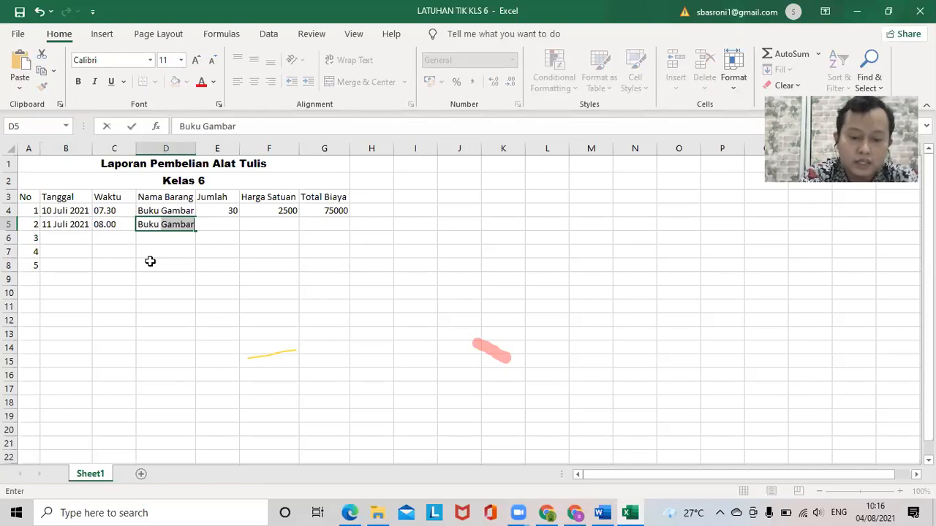
pyautogui.write('tuli')
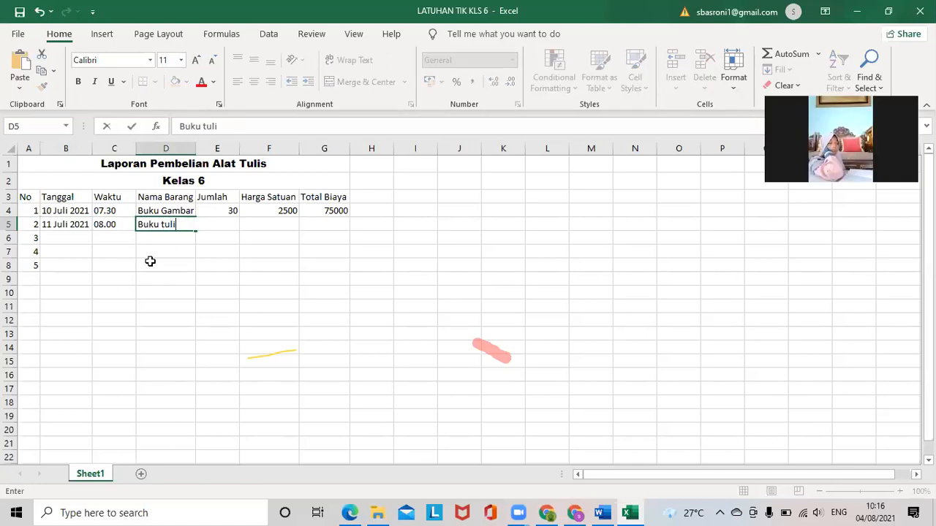
pyautogui.write('s')
pyautogui.press('Tab')
pyautogui.write('10')
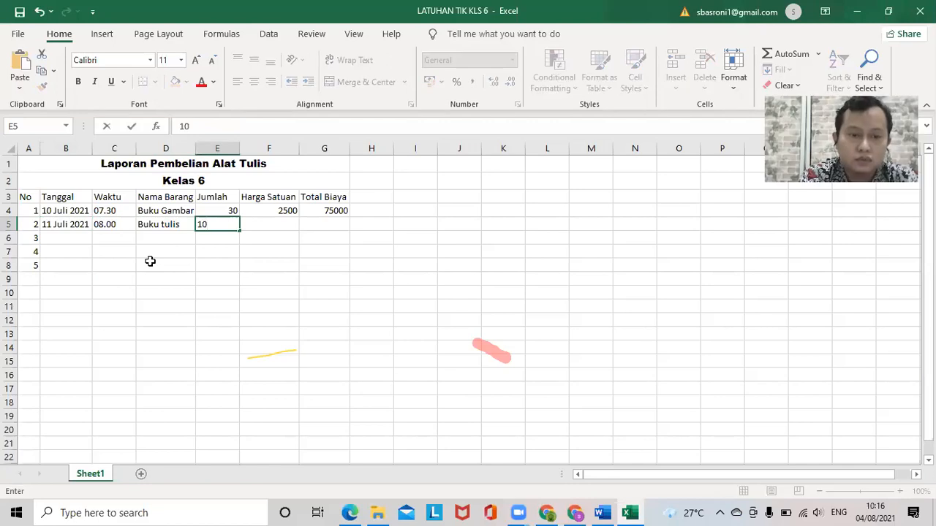
pyautogui.press('Tab')
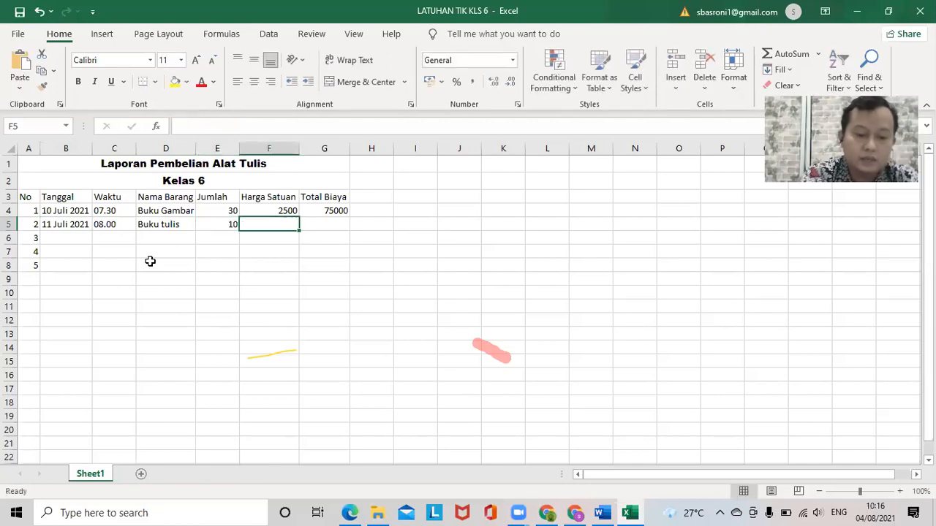
# Enter the unit price 2000 in F5 and fill the total cost formula from G4 down to G8
pyautogui.write('2000')
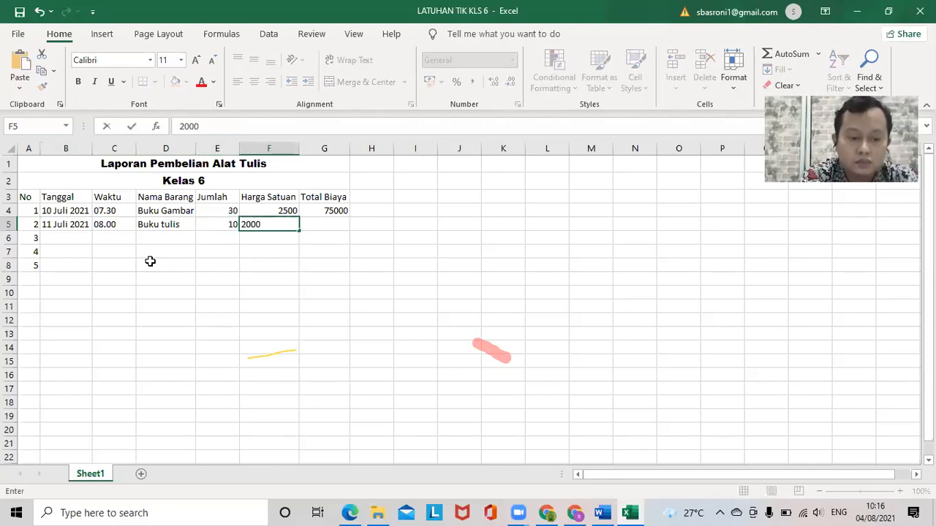
pyautogui.press('Tab')
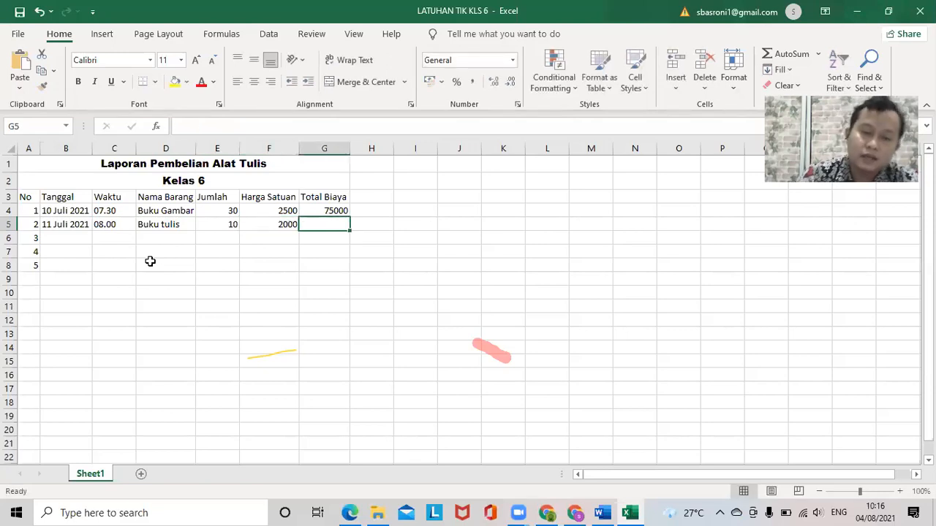
pyautogui.click(322, 212)
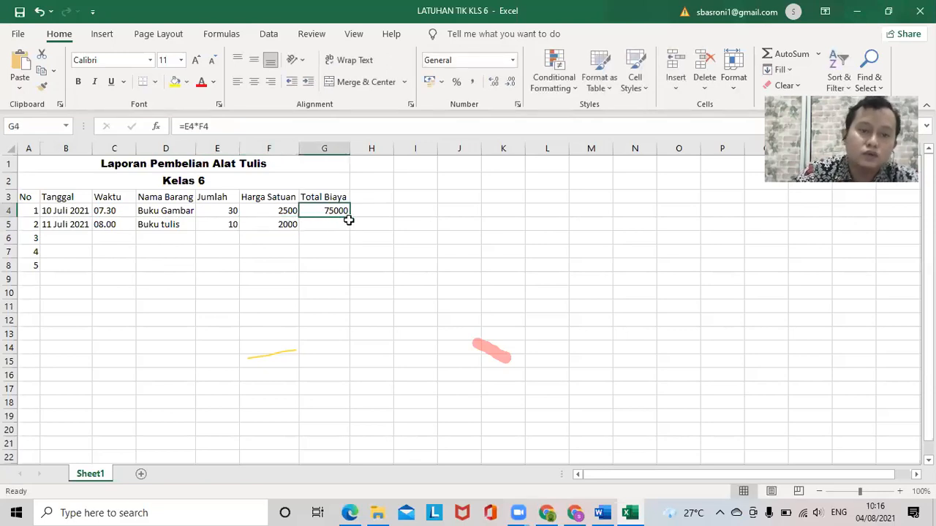
pyautogui.moveTo(349, 219); pyautogui.dragTo(349, 275)
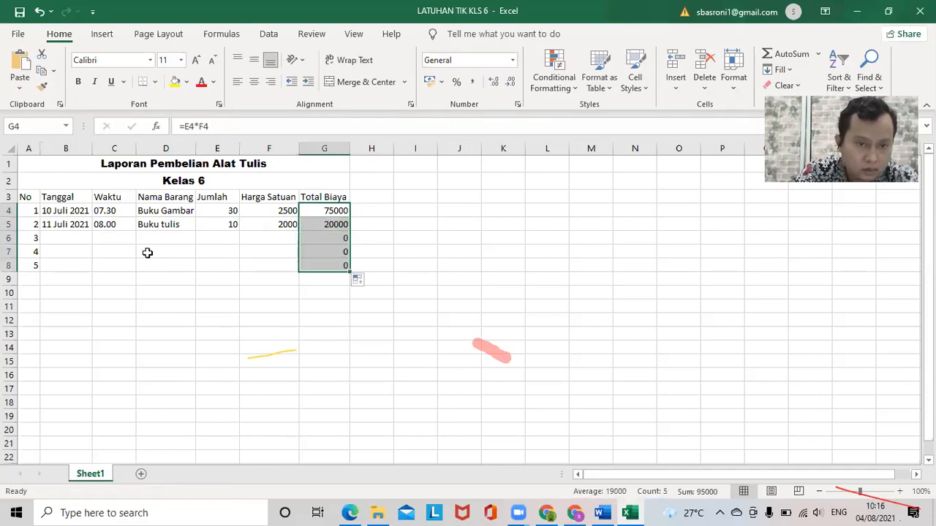
# Enter the date 12 juli 2021 in B6 and the time 09.00 in C6
pyautogui.click(71, 237)
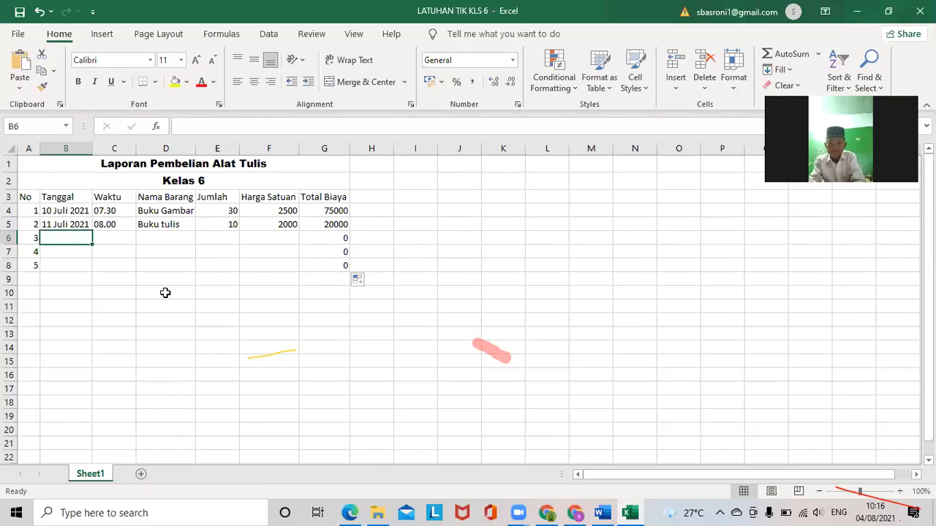
pyautogui.write('12')
pyautogui.press('Tab')
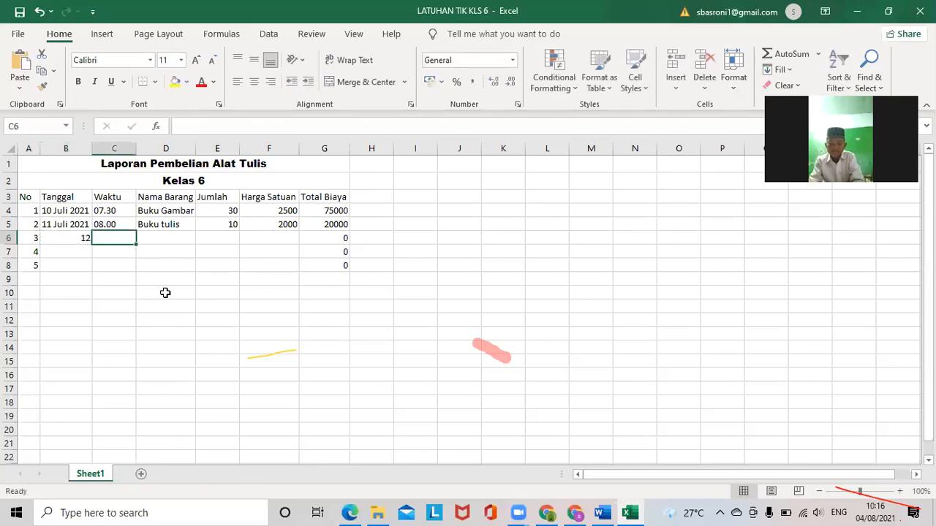
pyautogui.write('juli 202')
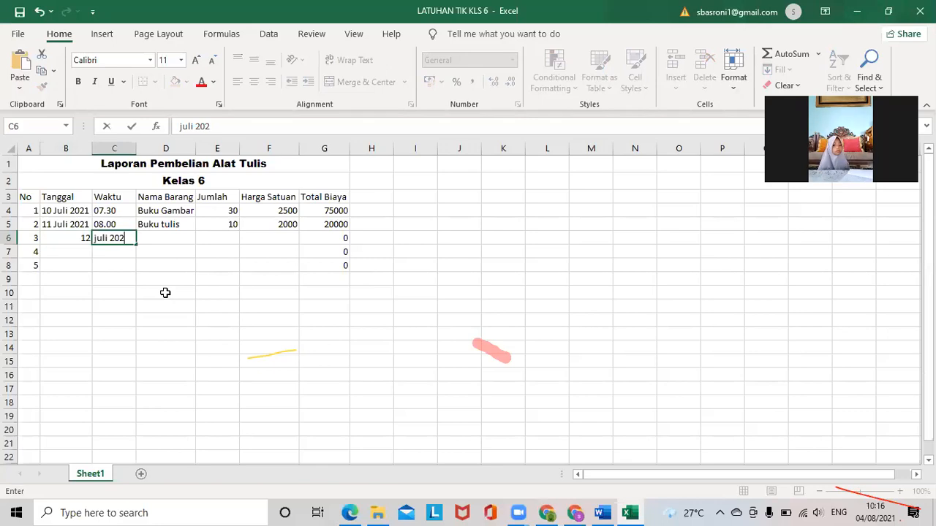
pyautogui.press('Left')
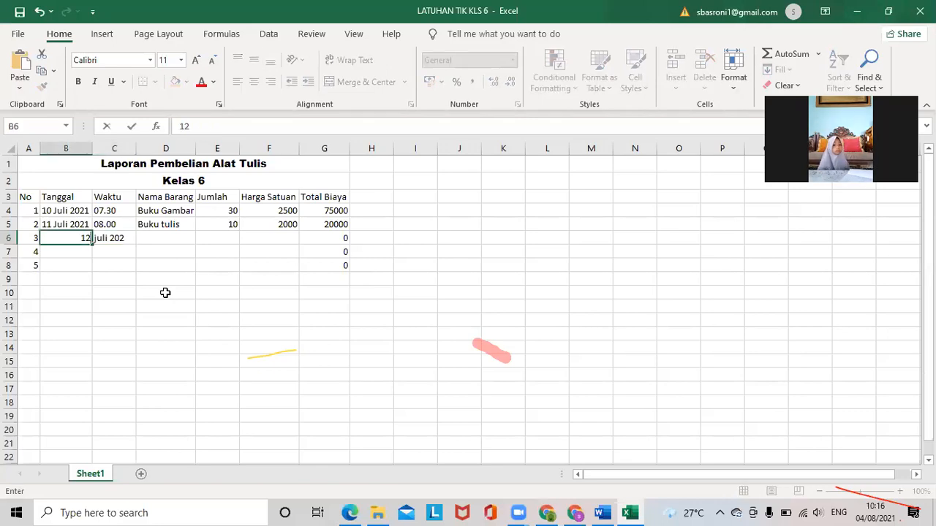
pyautogui.write('juli 2021')
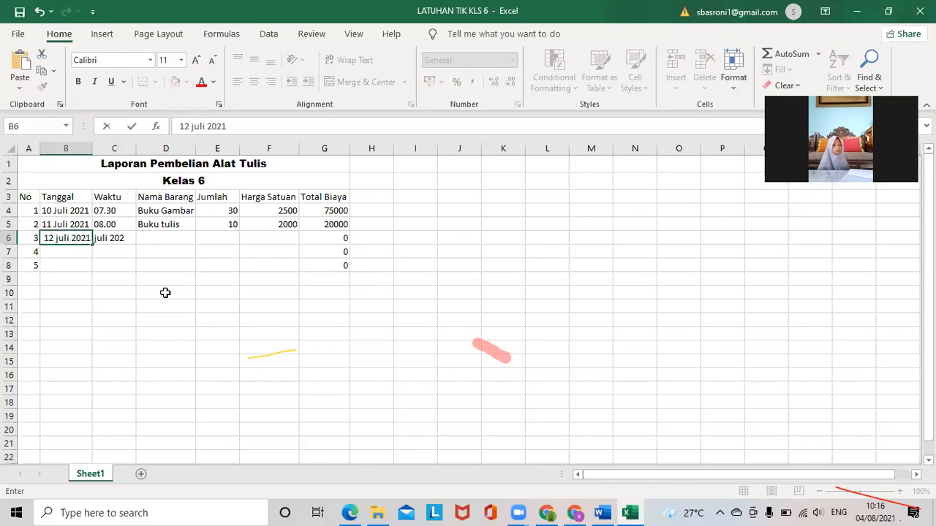
pyautogui.press('Right')
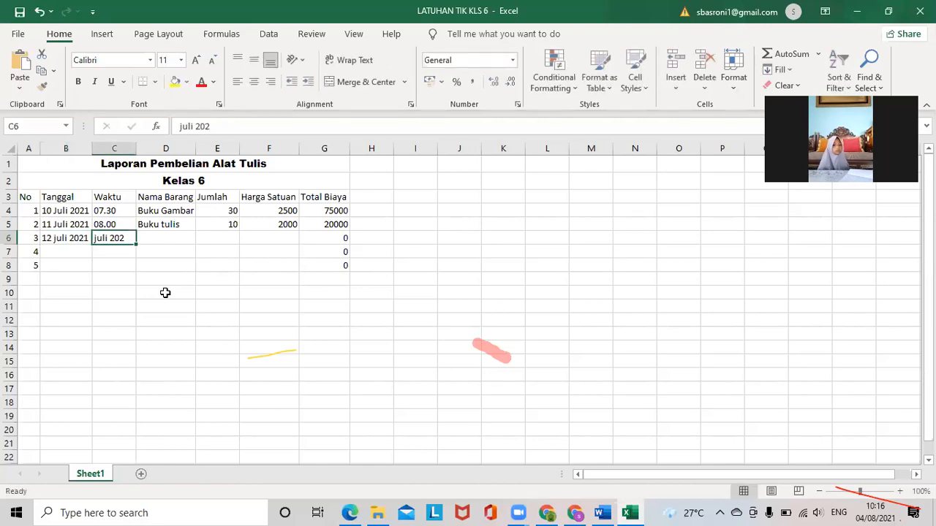
pyautogui.write('09.00')
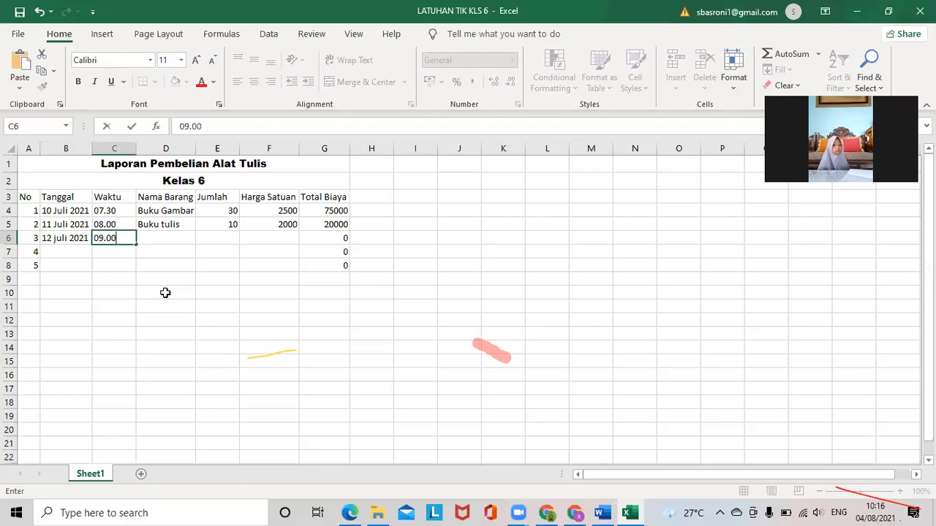
pyautogui.press('Right')
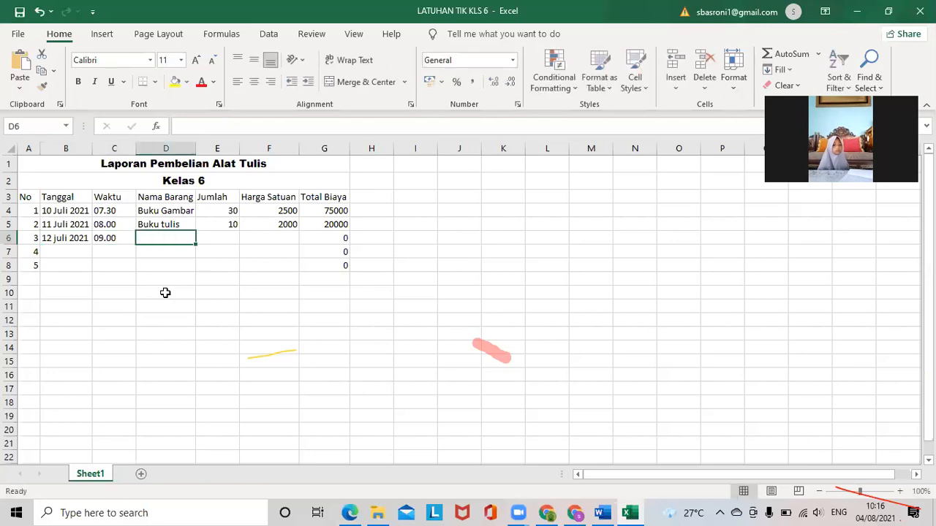
# Complete row 6 with the item name pensil, the quantity 5 and the unit price 1000
pyautogui.write('pensil')
pyautogui.press('Right')
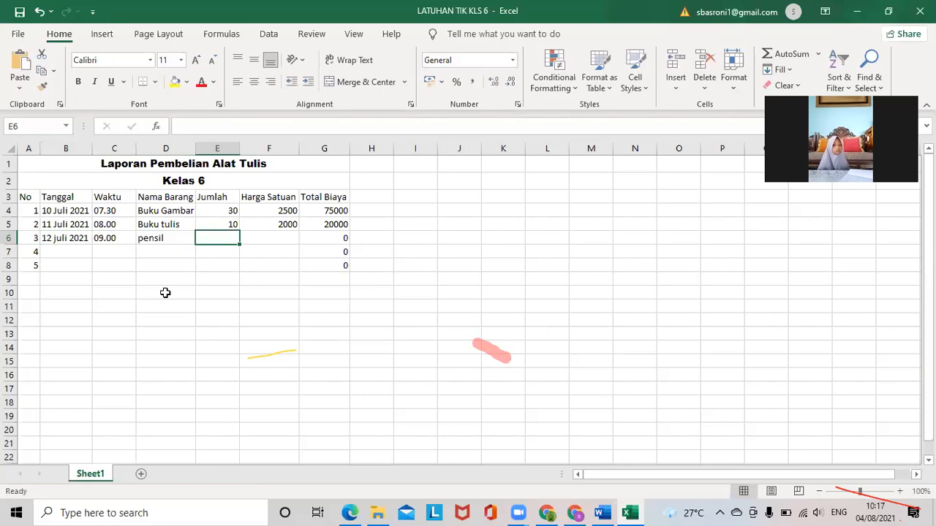
pyautogui.write('5')
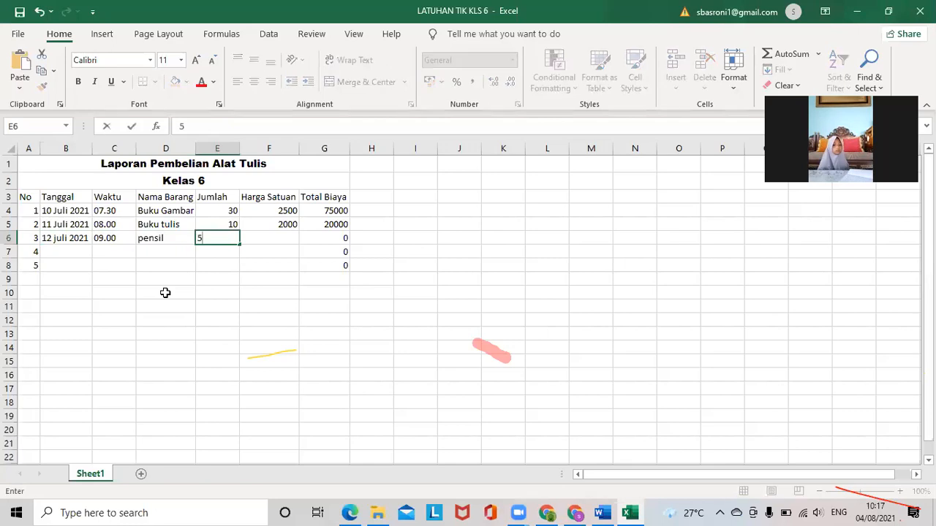
pyautogui.press('Right')
pyautogui.write('1000')
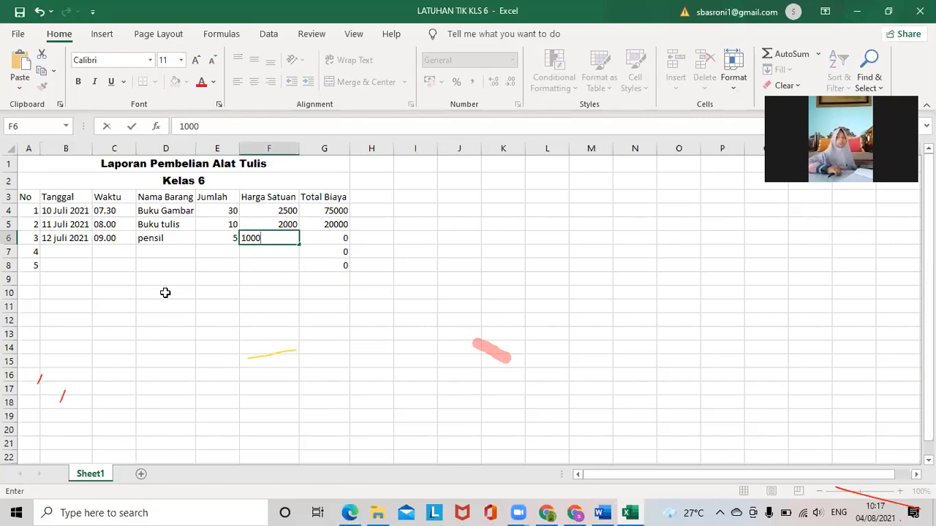
# Confirm the unit price 1000 in F6
pyautogui.press('Right')
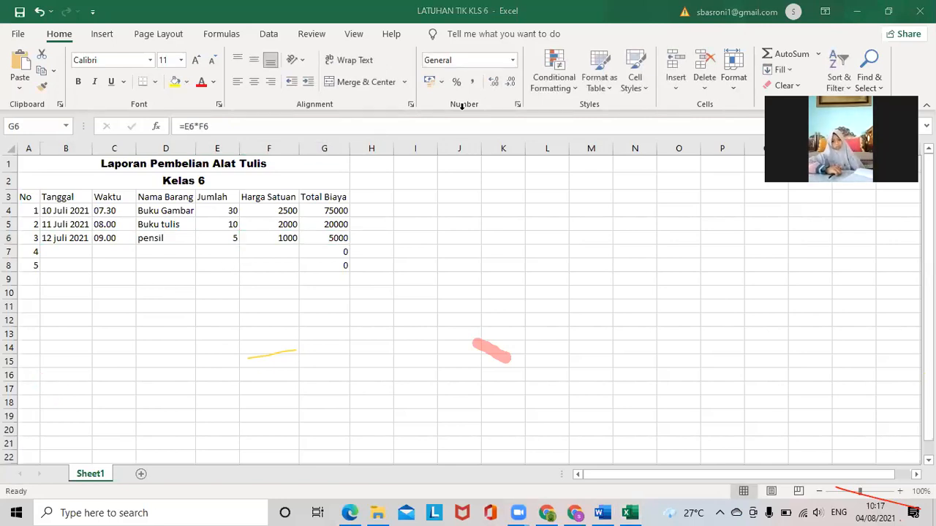
pyautogui.click(54, 210)
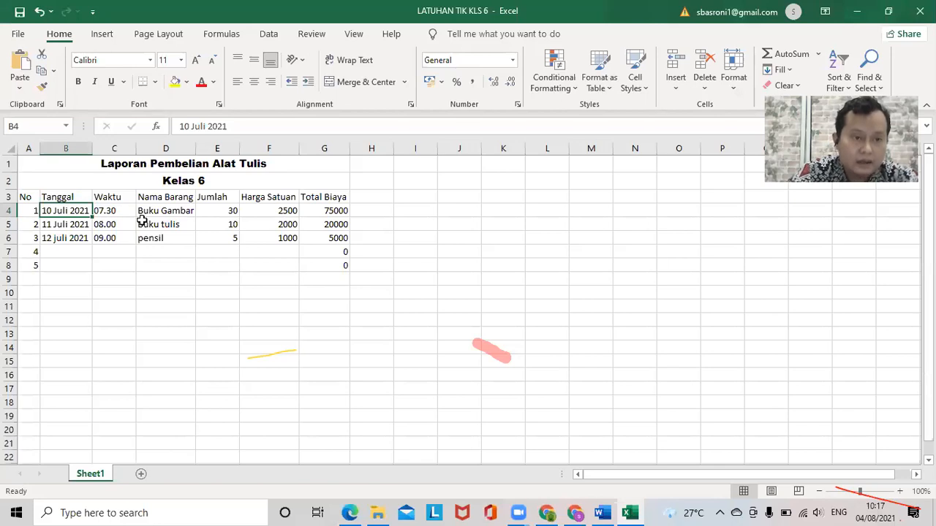
pyautogui.click(215, 210)
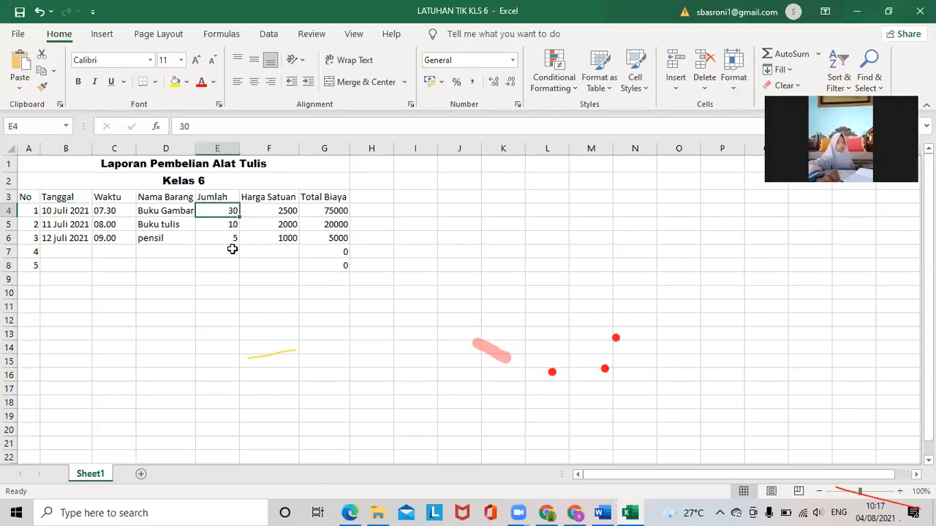
pyautogui.click(271, 211)
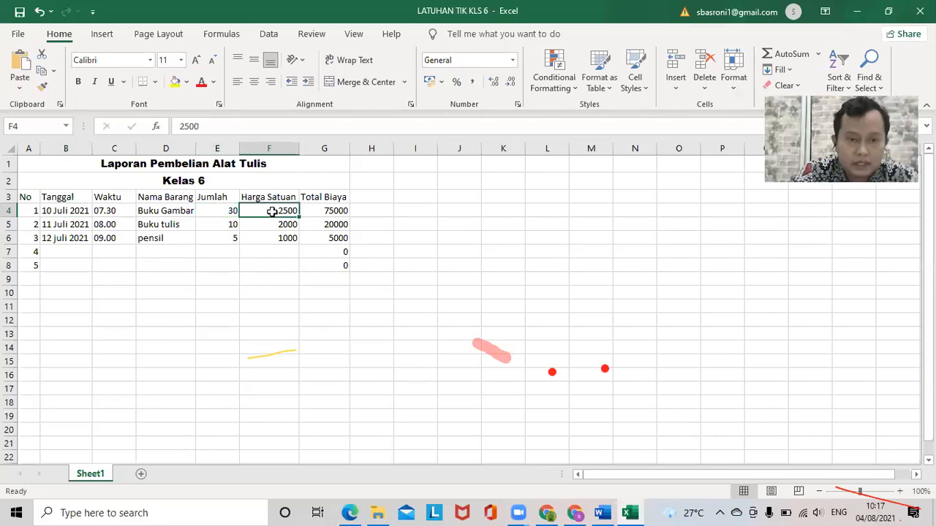
# Format the unit prices in F4:F6 as Currency with the Rp symbol and no decimal places
pyautogui.moveTo(272, 211); pyautogui.dragTo(278, 239)
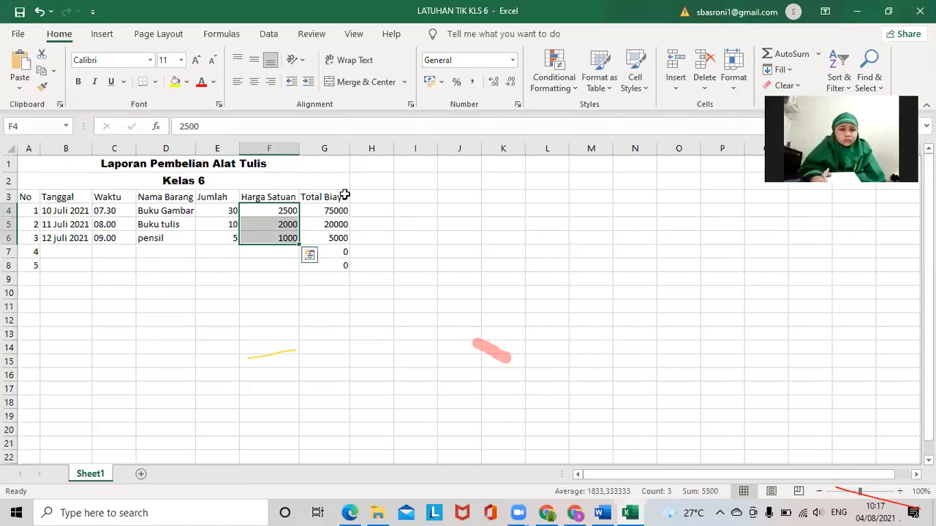
pyautogui.click(734, 84)
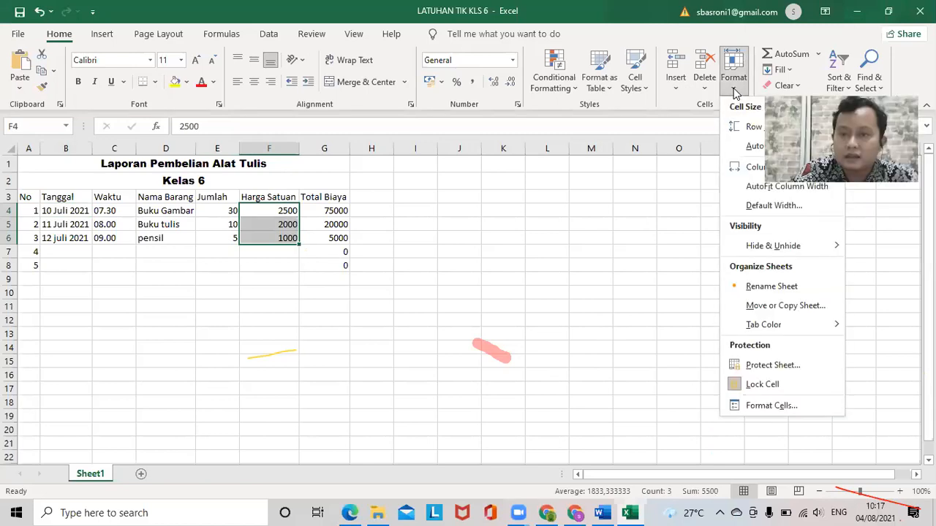
pyautogui.click(761, 406)
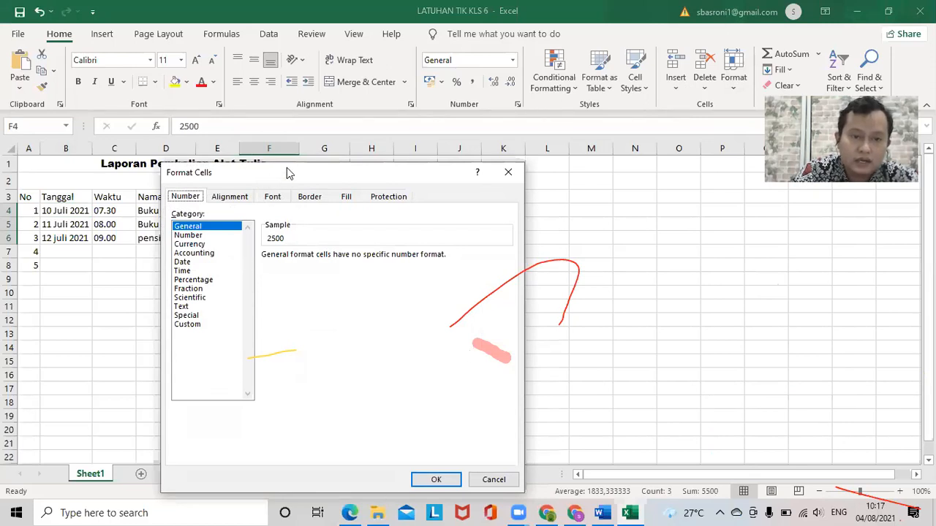
pyautogui.moveTo(288, 171); pyautogui.dragTo(490, 161)
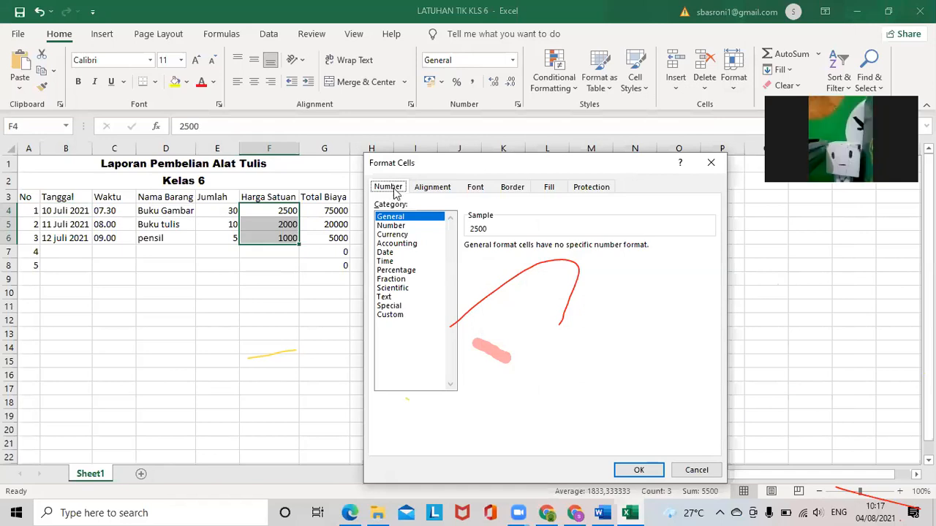
pyautogui.click(393, 235)
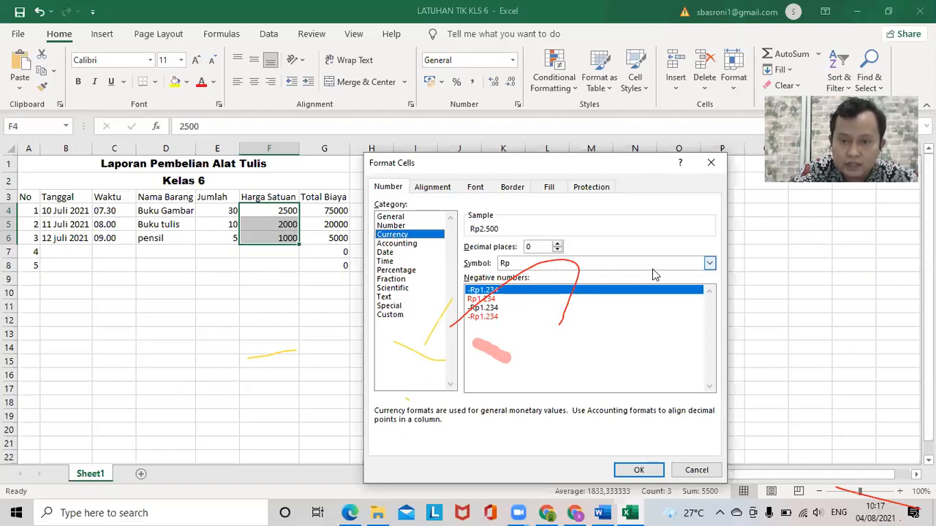
pyautogui.moveTo(606, 163); pyautogui.dragTo(616, 114)
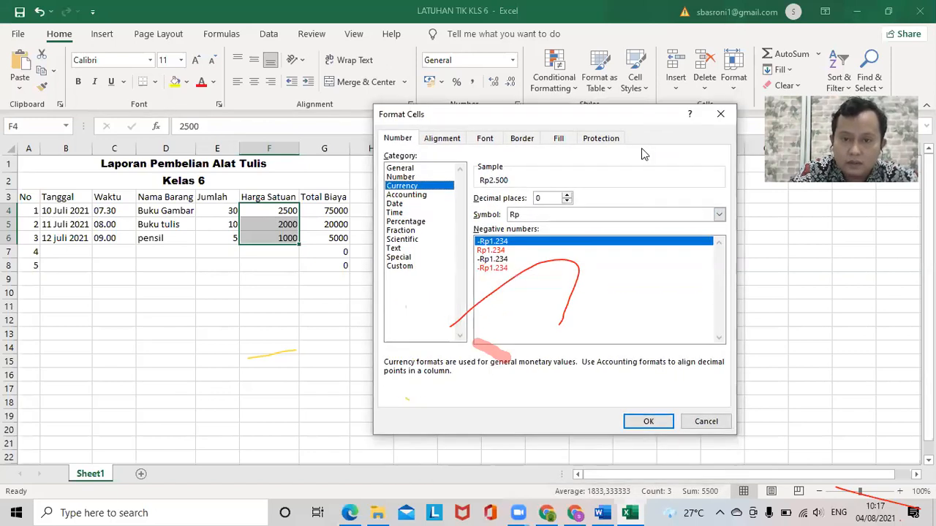
pyautogui.click(718, 214)
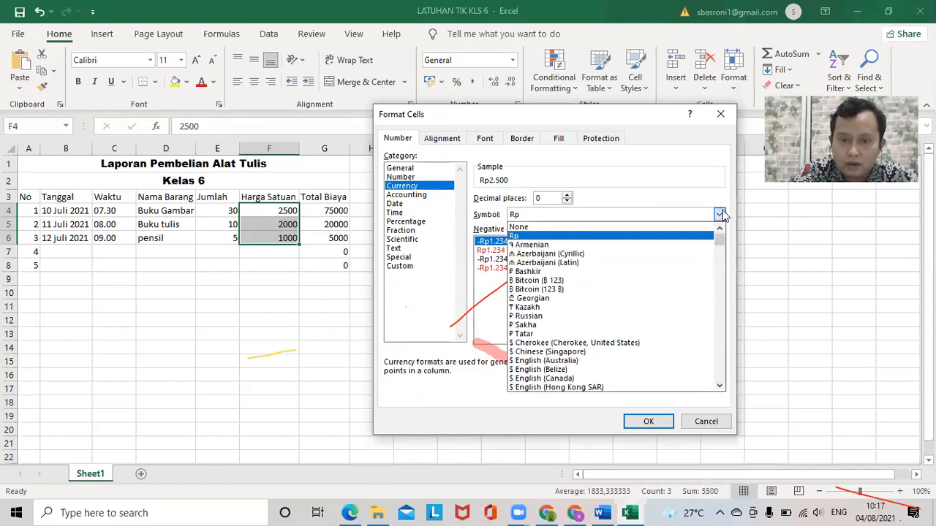
pyautogui.click(567, 238)
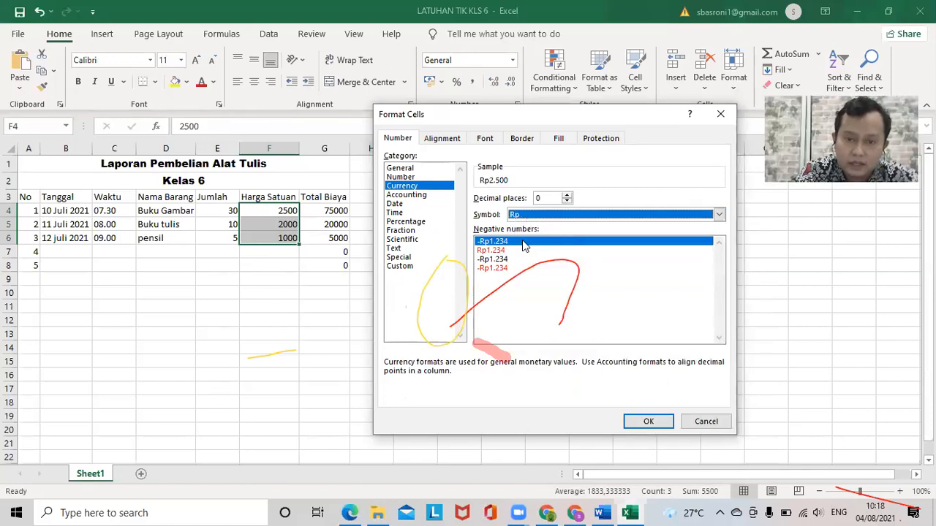
pyautogui.click(647, 422)
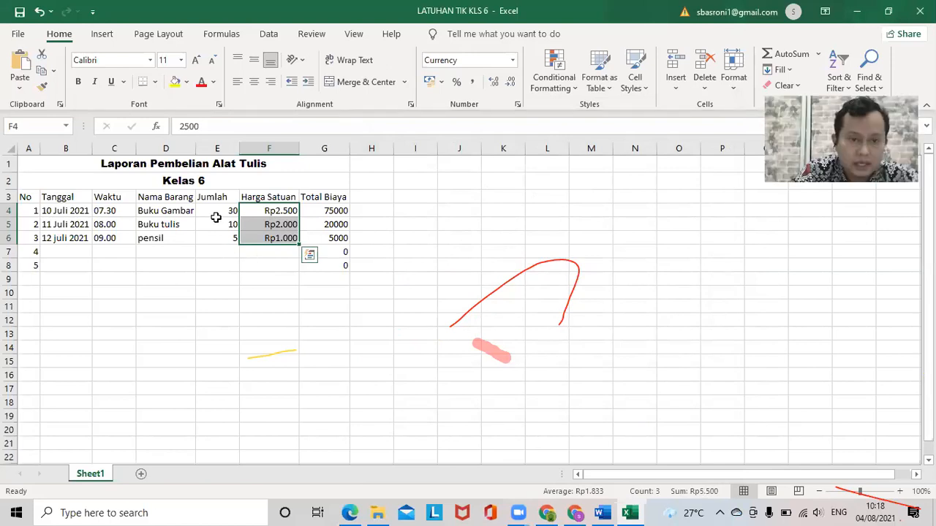
# Format the total costs in G4:G6 as Currency with the Rp symbol
pyautogui.moveTo(309, 210); pyautogui.dragTo(319, 235)
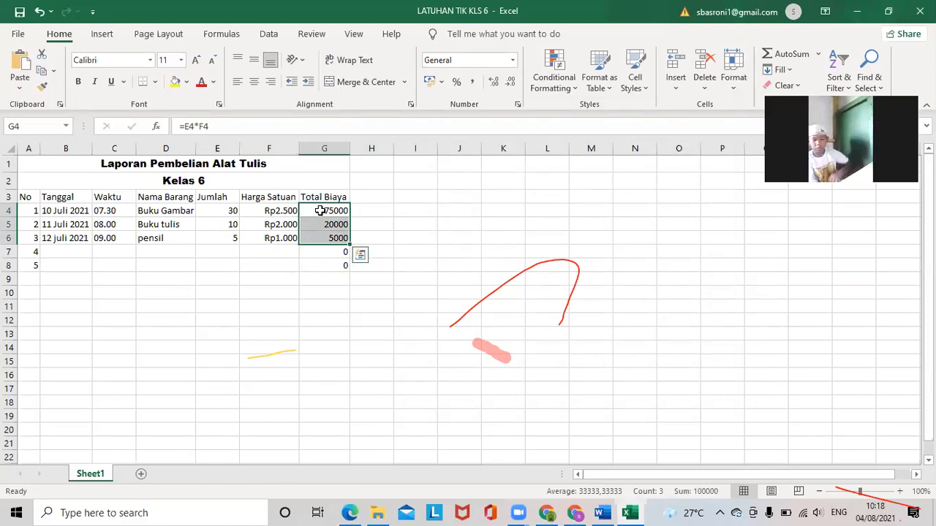
pyautogui.rightClick(322, 214)
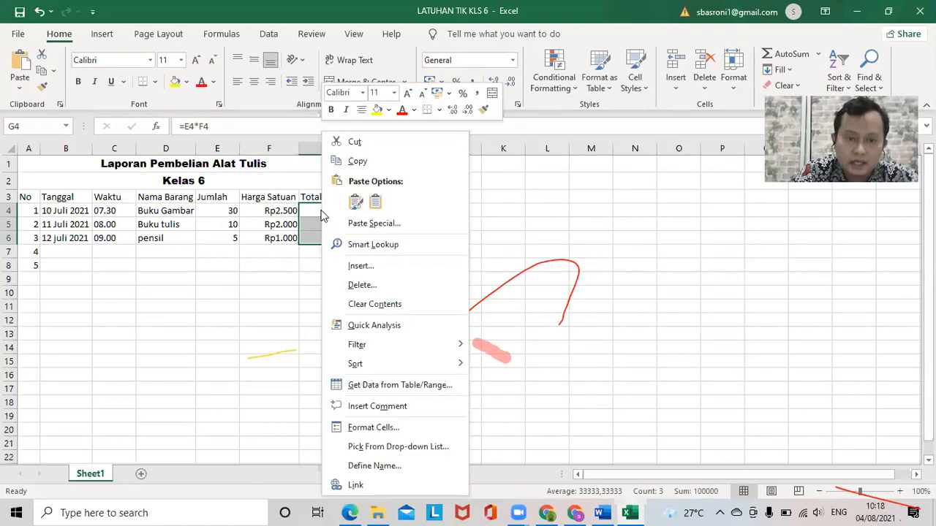
pyautogui.click(376, 431)
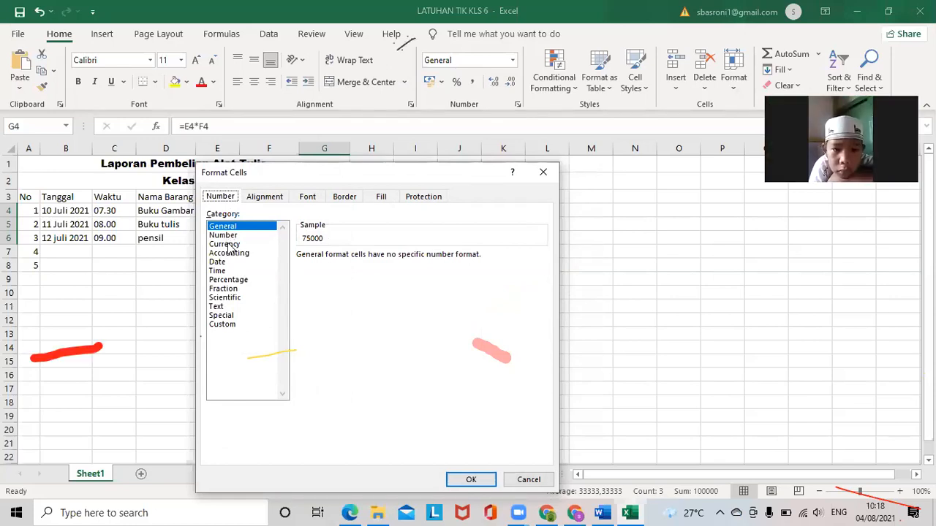
pyautogui.click(225, 244)
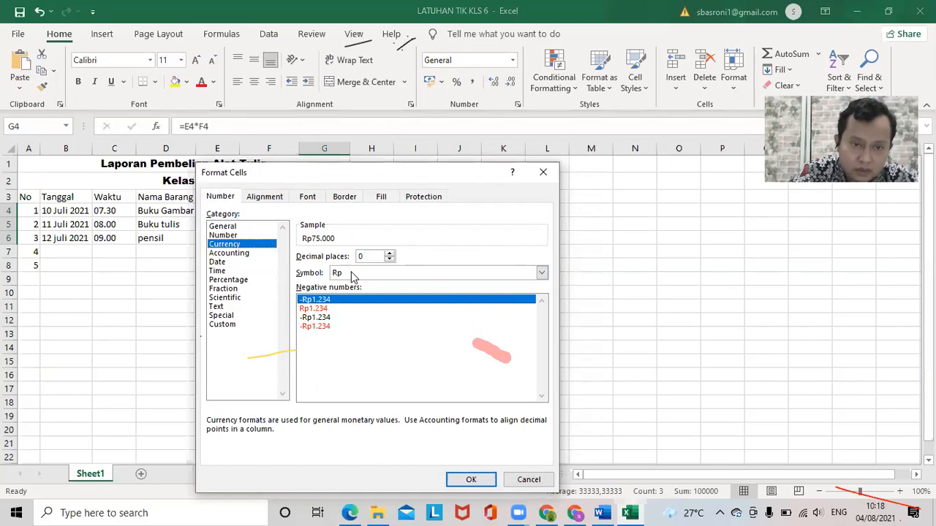
pyautogui.click(474, 479)
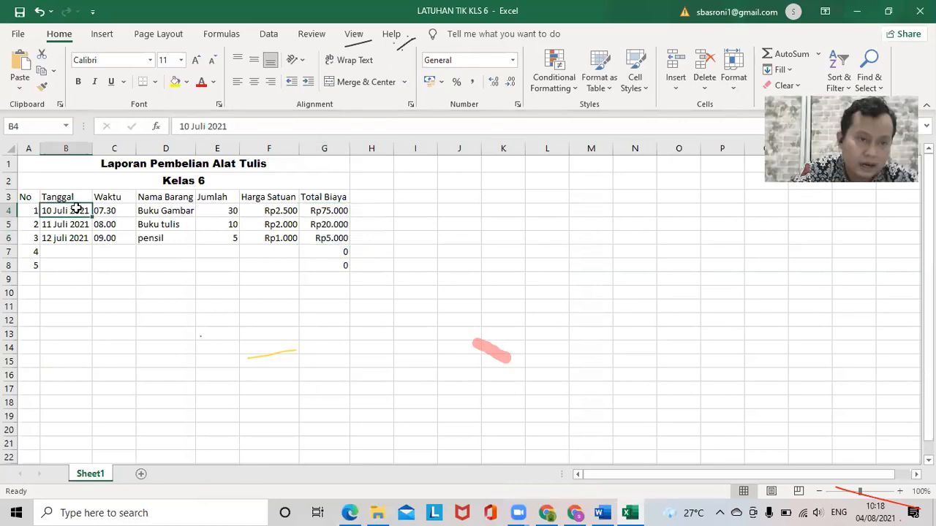
# Apply the Date number format of type *14/03/2012 to the purchase dates in B4:B6
pyautogui.moveTo(75, 210); pyautogui.dragTo(76, 234)
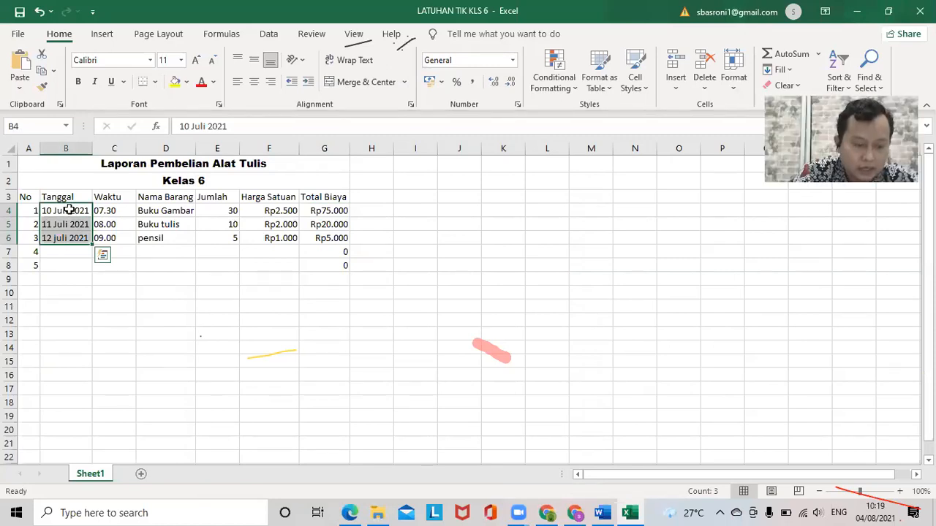
pyautogui.rightClick(68, 211)
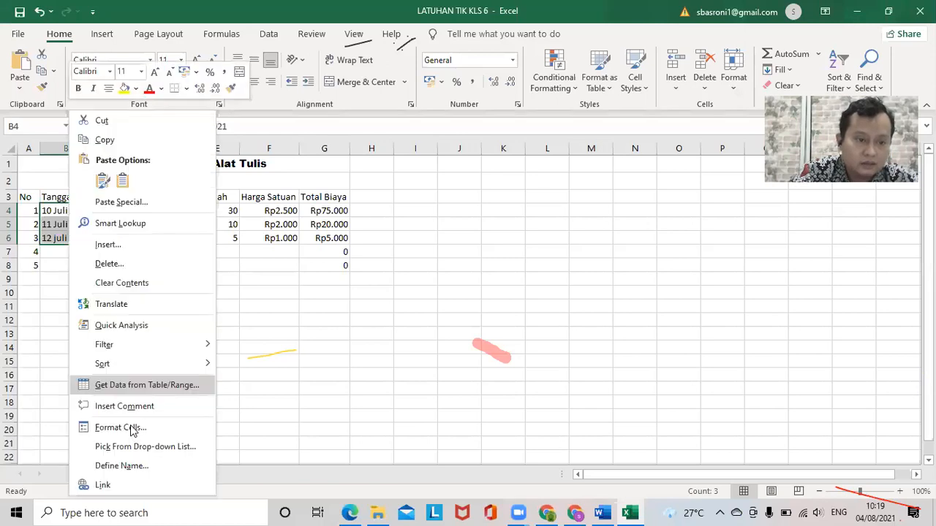
pyautogui.click(136, 437)
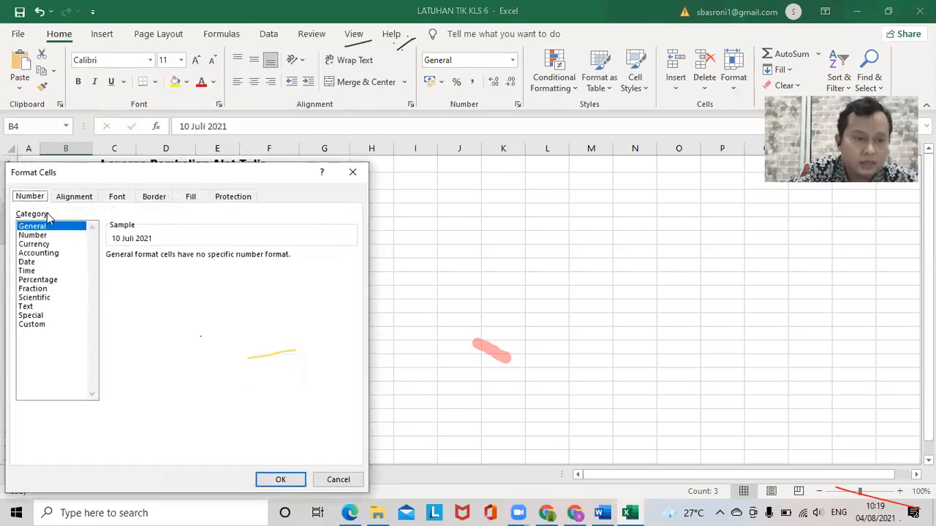
pyautogui.click(29, 262)
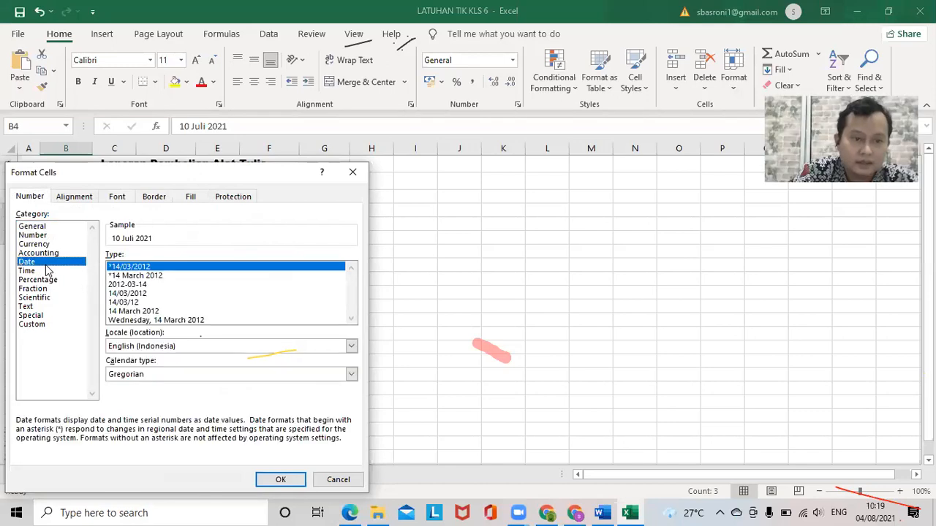
pyautogui.click(175, 277)
pyautogui.click(151, 285)
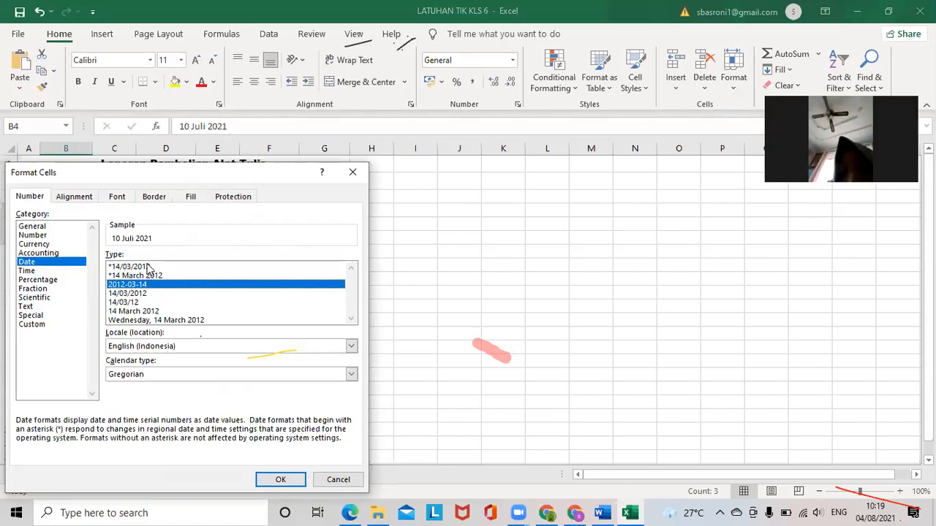
pyautogui.click(148, 268)
pyautogui.click(149, 277)
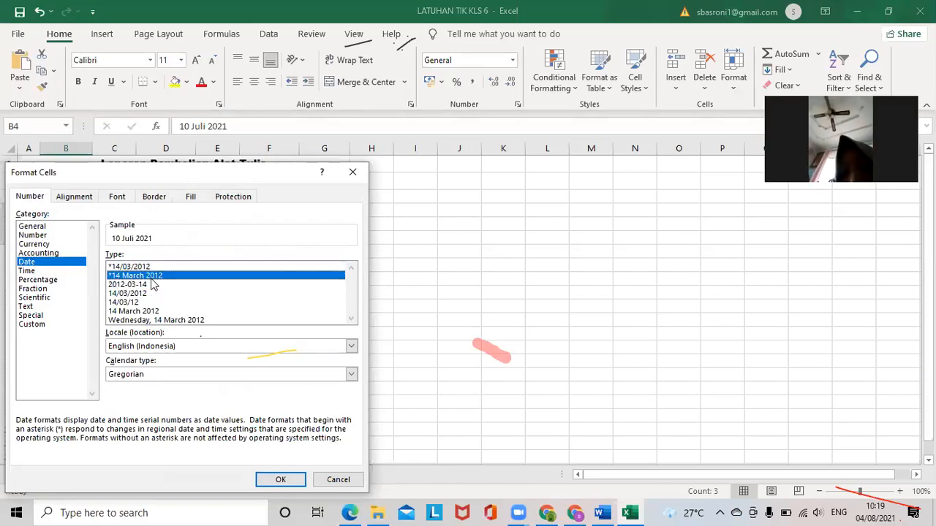
pyautogui.click(141, 313)
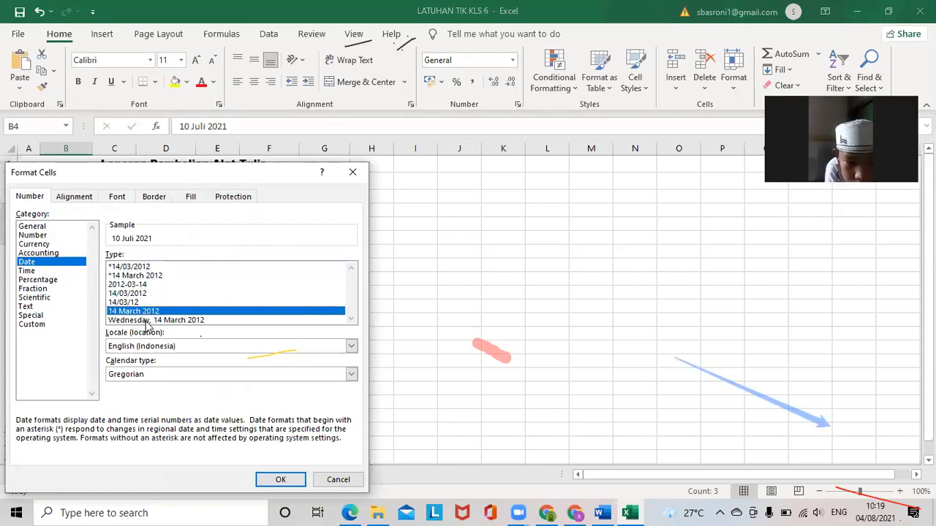
pyautogui.click(136, 268)
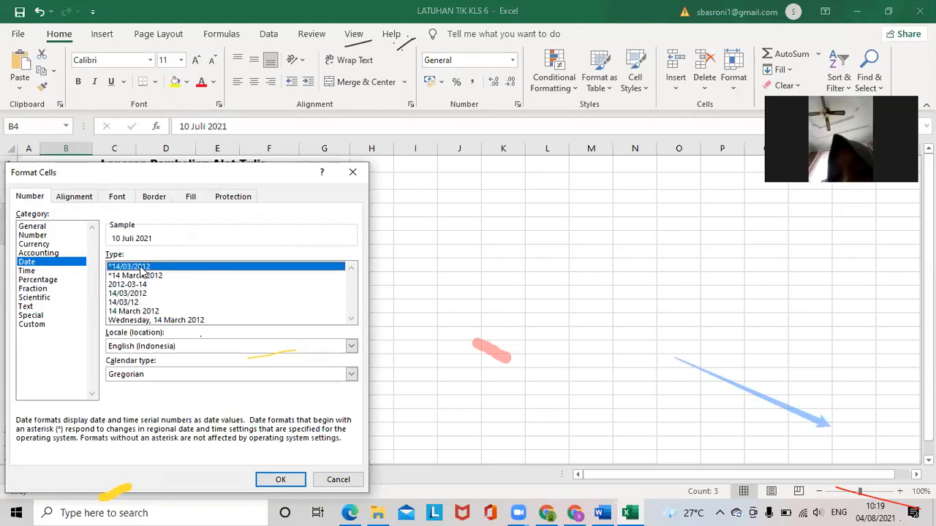
pyautogui.click(284, 480)
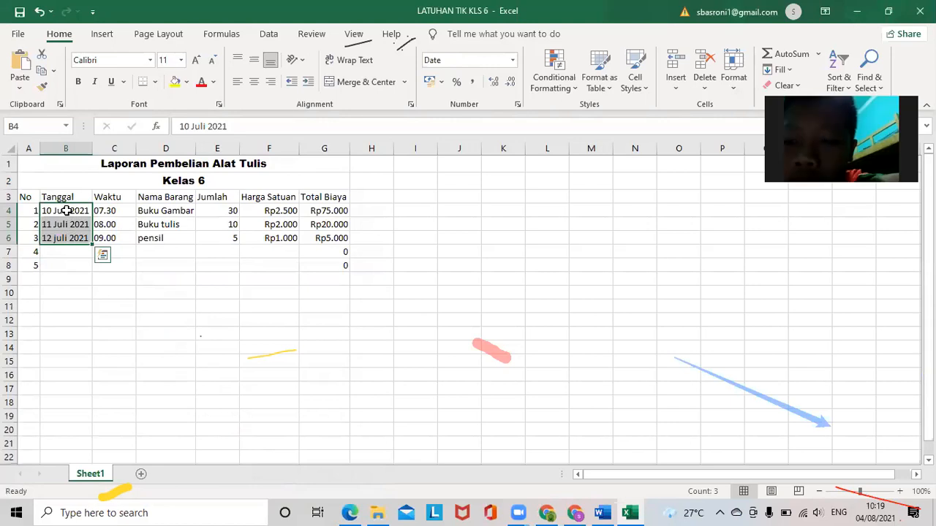
# Apply the Time number format of the last 13:30 type to the times in C4:C6
pyautogui.click(111, 210)
pyautogui.moveTo(112, 211); pyautogui.dragTo(113, 238)
pyautogui.rightClick(116, 213)
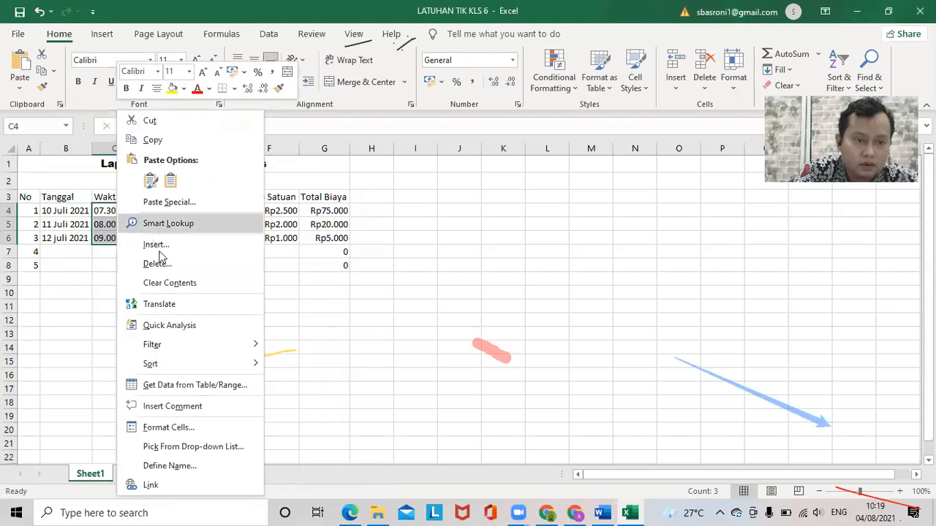
pyautogui.click(181, 427)
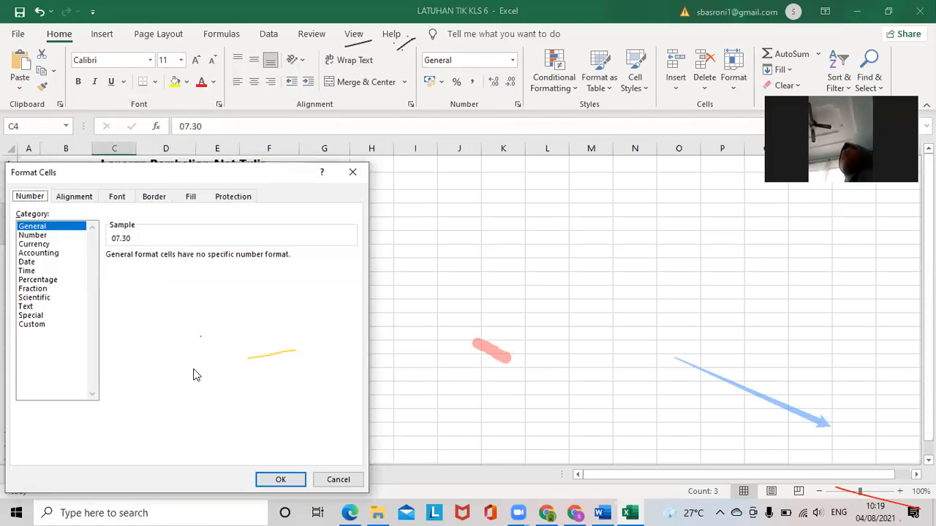
pyautogui.click(30, 280)
pyautogui.click(29, 272)
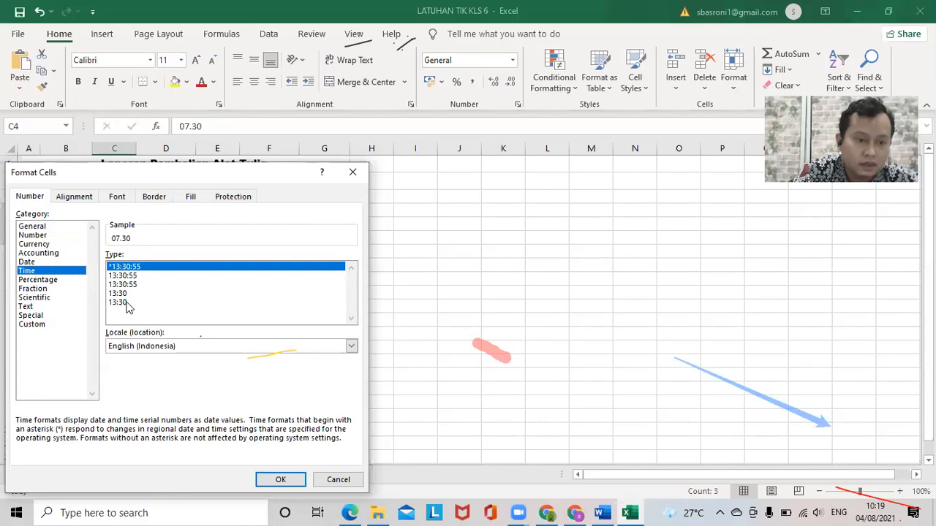
pyautogui.click(121, 303)
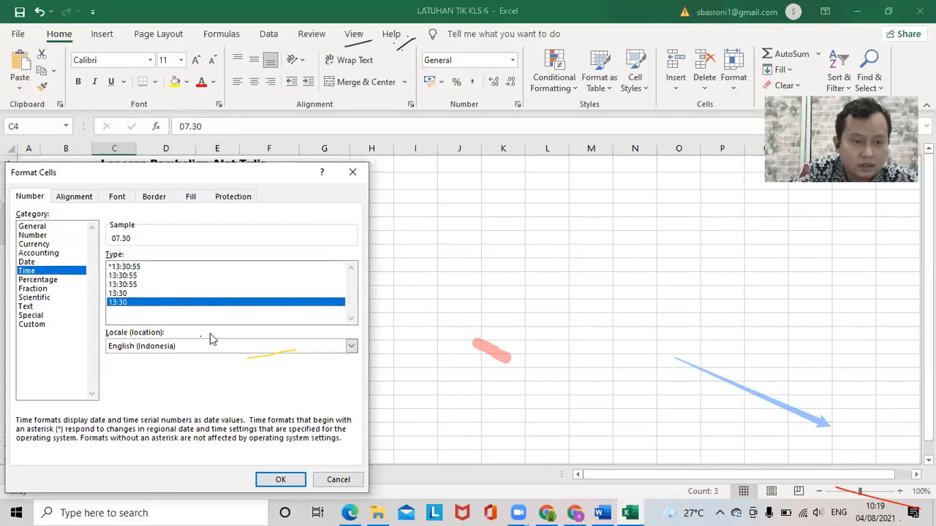
pyautogui.click(280, 481)
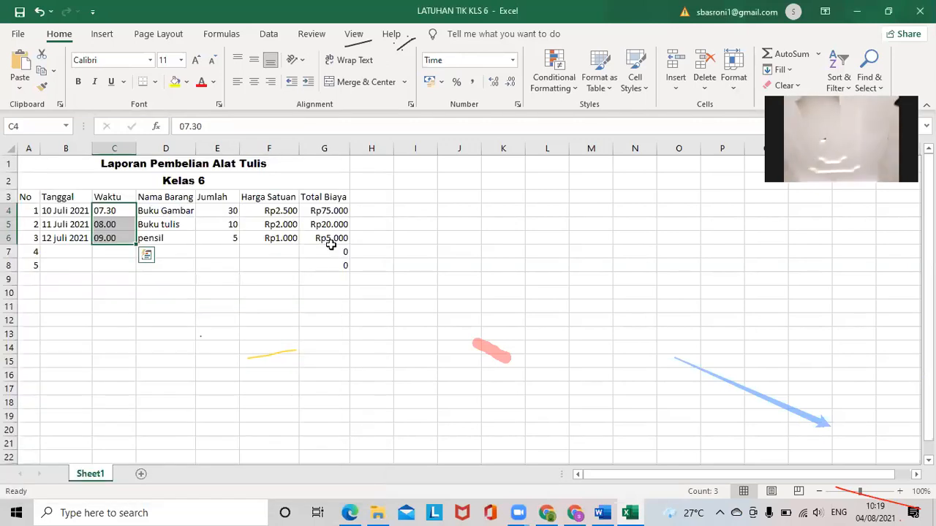
# Clear the contents of the unused report rows in A7:G8, including their numbering and total cost formulas
pyautogui.click(435, 104)
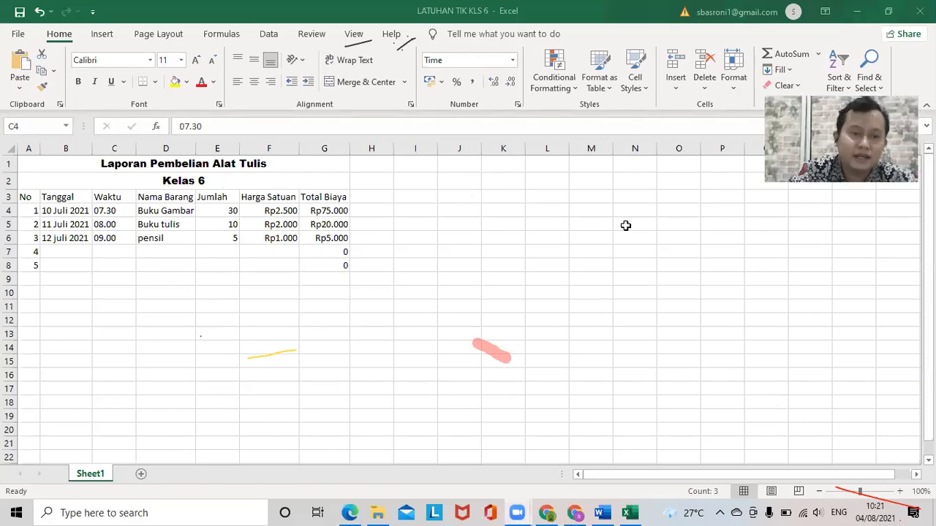
pyautogui.click(71, 209)
pyautogui.moveTo(25, 197); pyautogui.dragTo(343, 224)
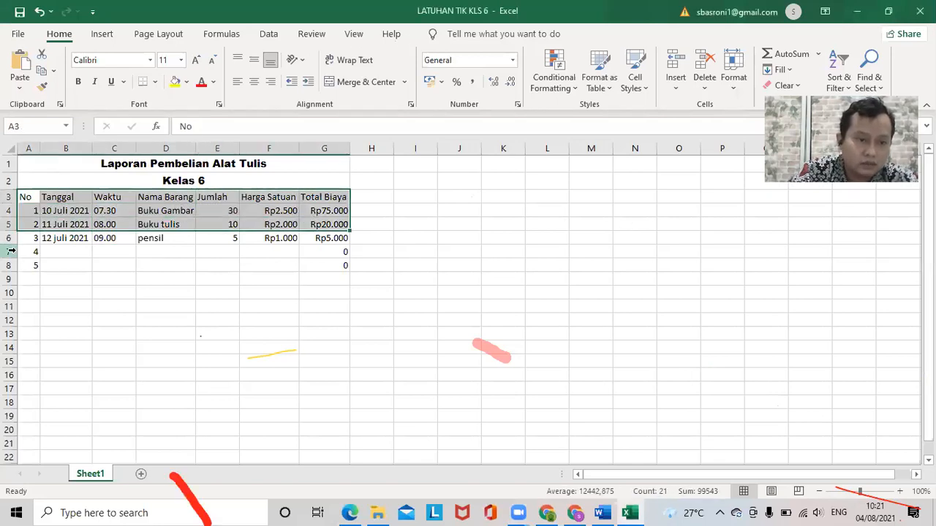
pyautogui.click(29, 252)
pyautogui.moveTo(135, 252); pyautogui.dragTo(343, 264)
pyautogui.press('Delete')
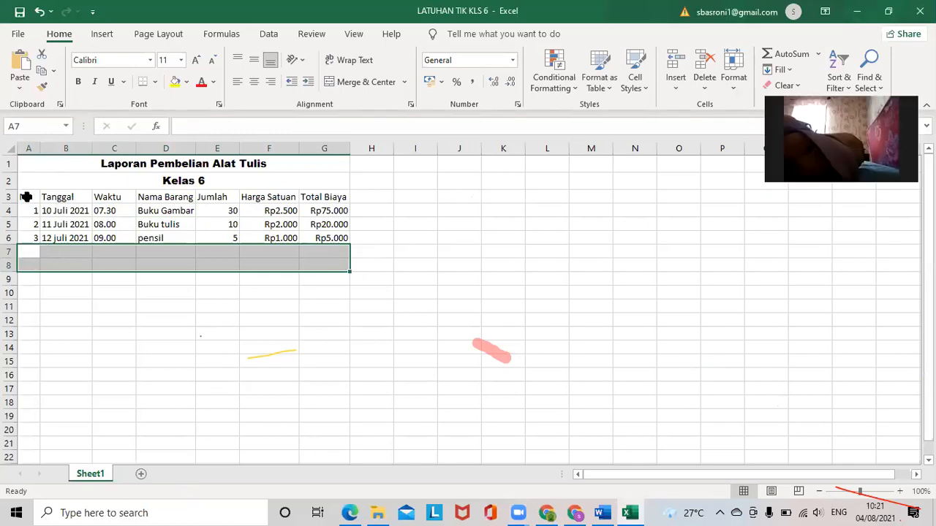
# Center the contents of the report table A3:G6 horizontally and make the header row A3:G3 bold
pyautogui.moveTo(25, 199); pyautogui.dragTo(333, 240)
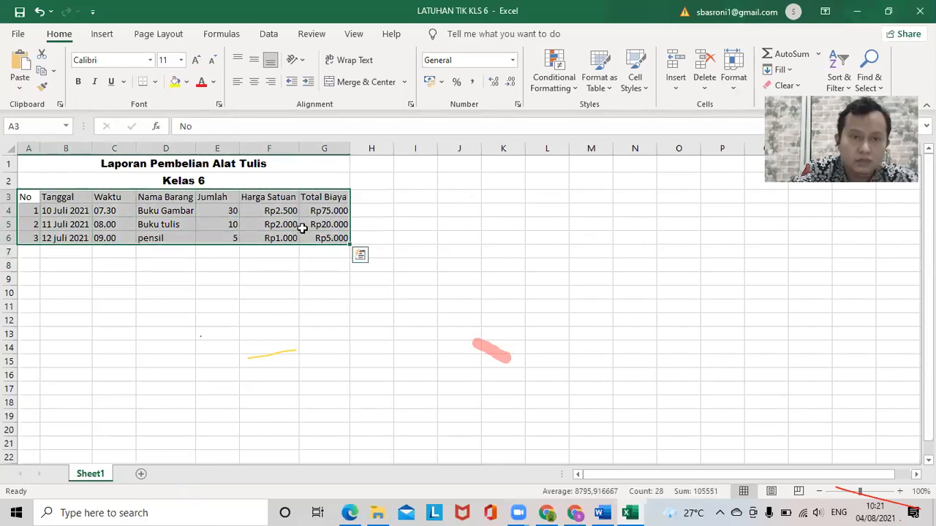
pyautogui.click(254, 84)
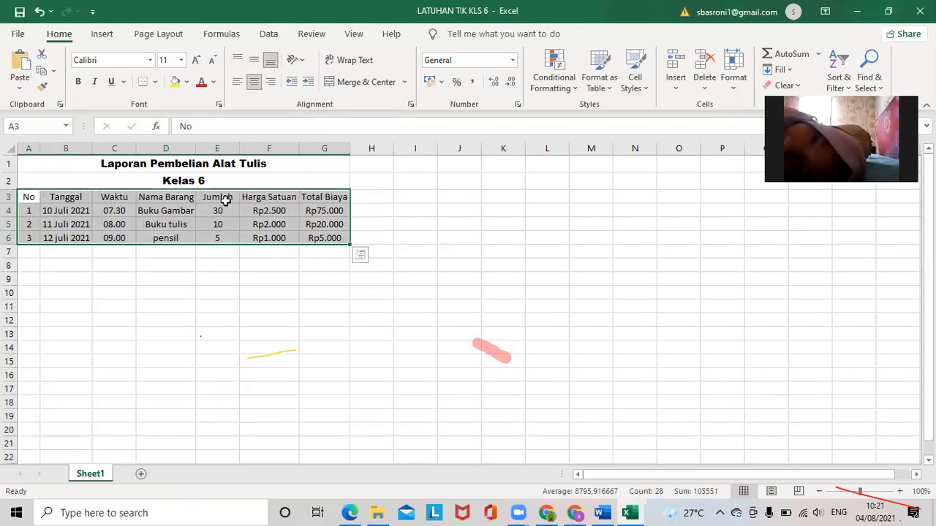
pyautogui.moveTo(27, 198); pyautogui.dragTo(324, 196)
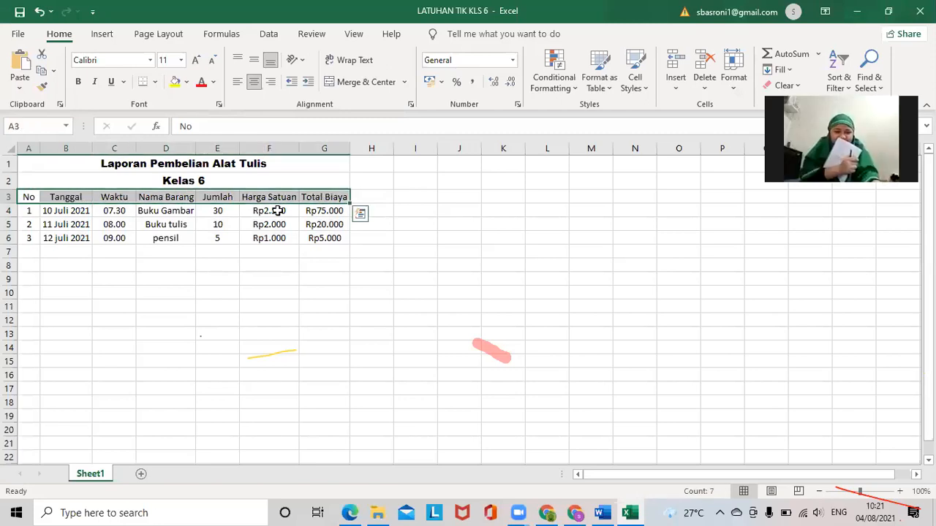
pyautogui.click(78, 82)
# Apply All Borders to the report table in A3:G6
pyautogui.moveTo(28, 201); pyautogui.dragTo(314, 239)
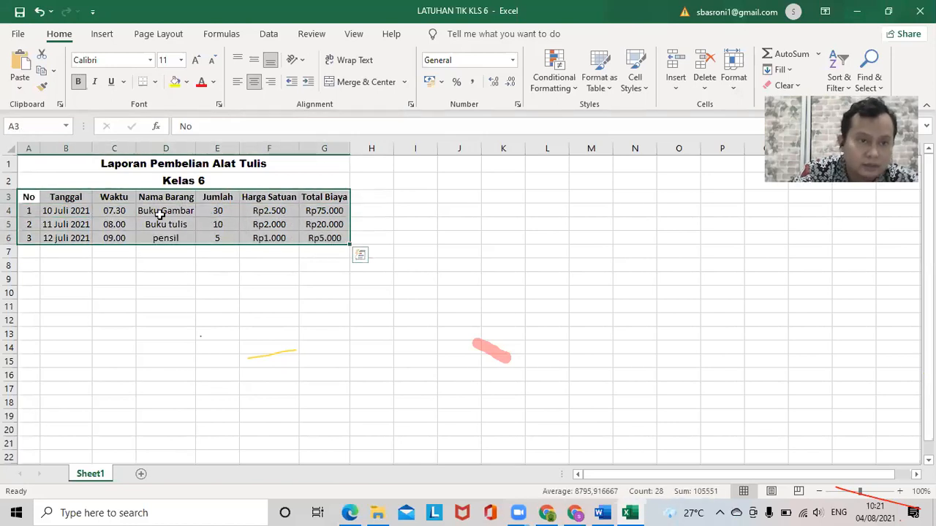
pyautogui.click(155, 82)
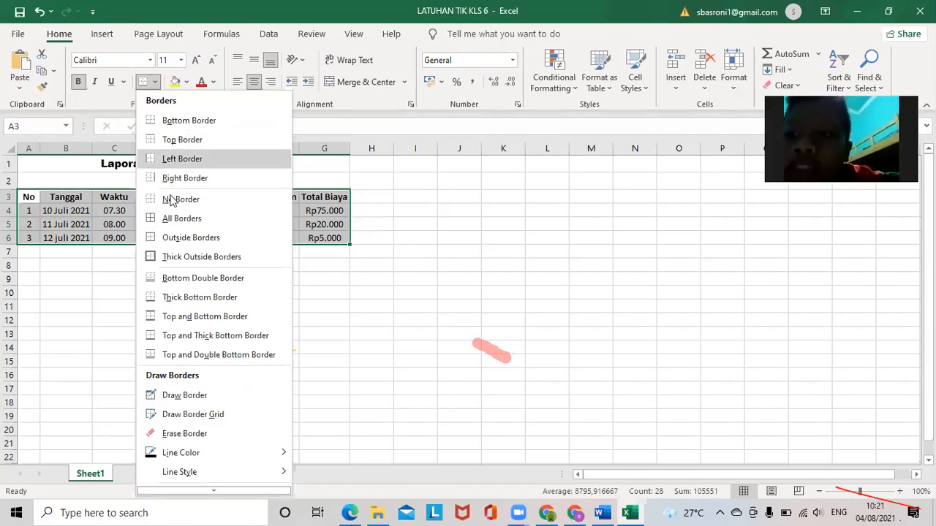
pyautogui.click(188, 217)
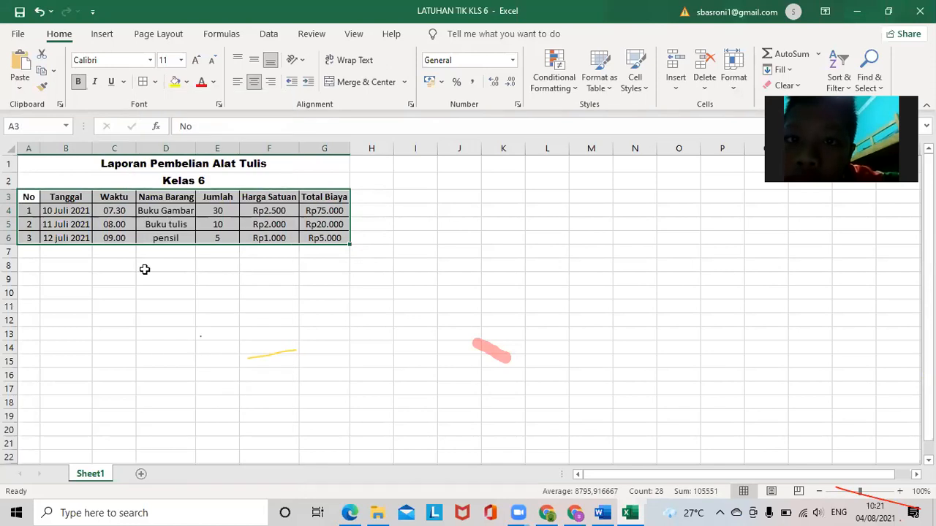
pyautogui.click(145, 268)
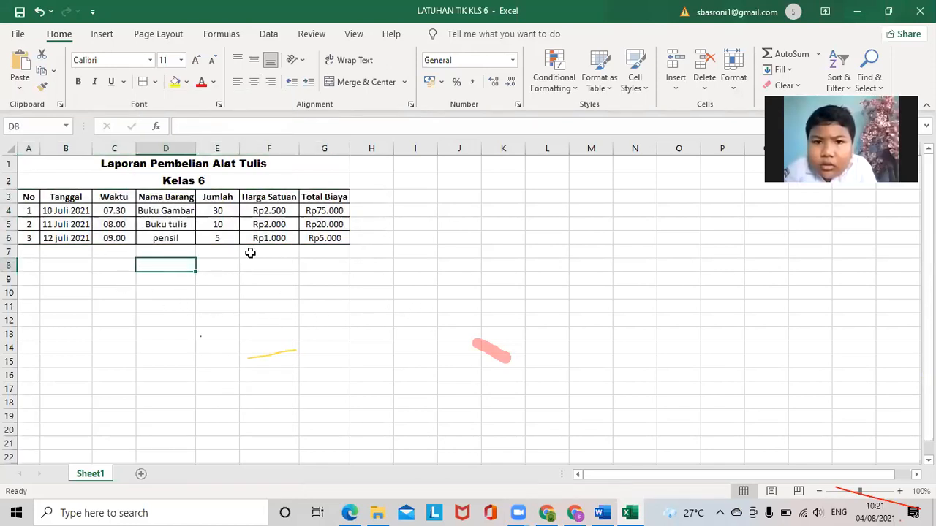
pyautogui.click(339, 267)
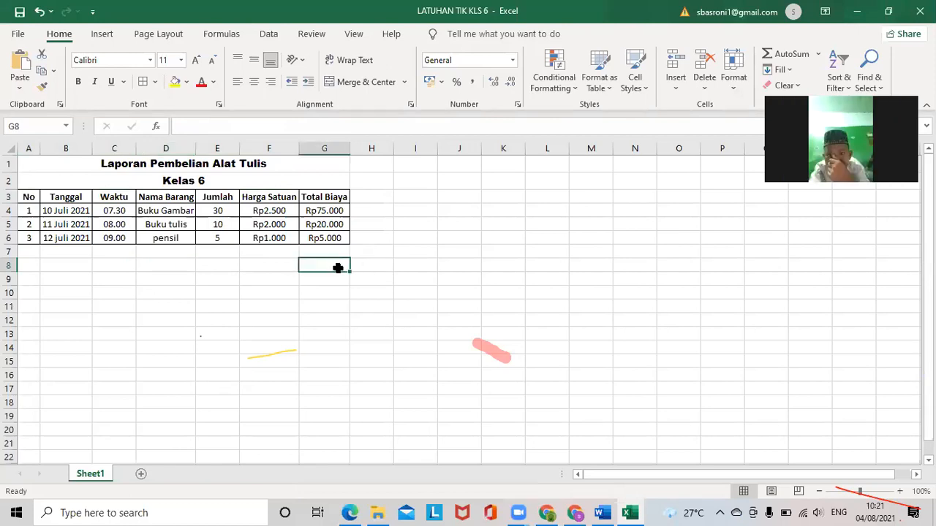
pyautogui.moveTo(122, 270); pyautogui.dragTo(64, 180)
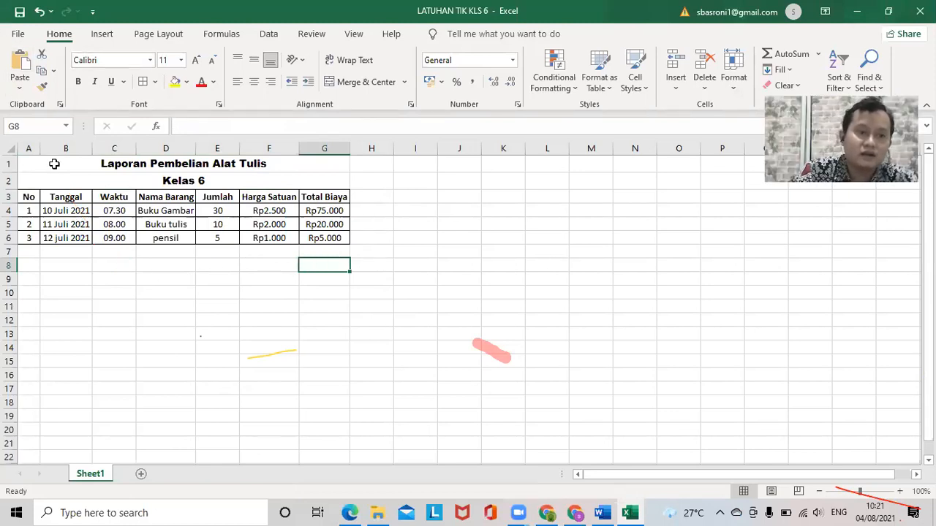
# Save the changes to the current workbook
pyautogui.click(18, 35)
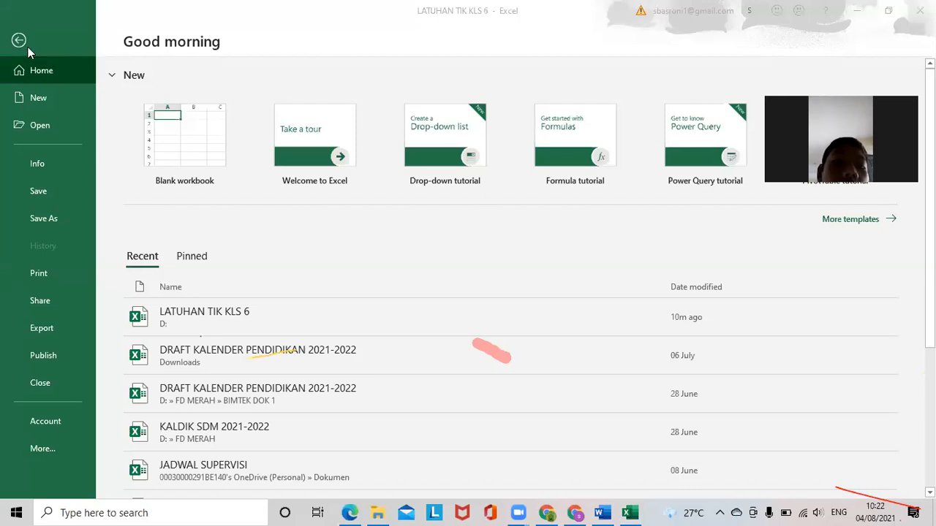
pyautogui.click(38, 193)
# Save the workbook to DATA (D:) as an Excel Workbook named LATIHAN TIK KLS 6, and close it
pyautogui.click(18, 35)
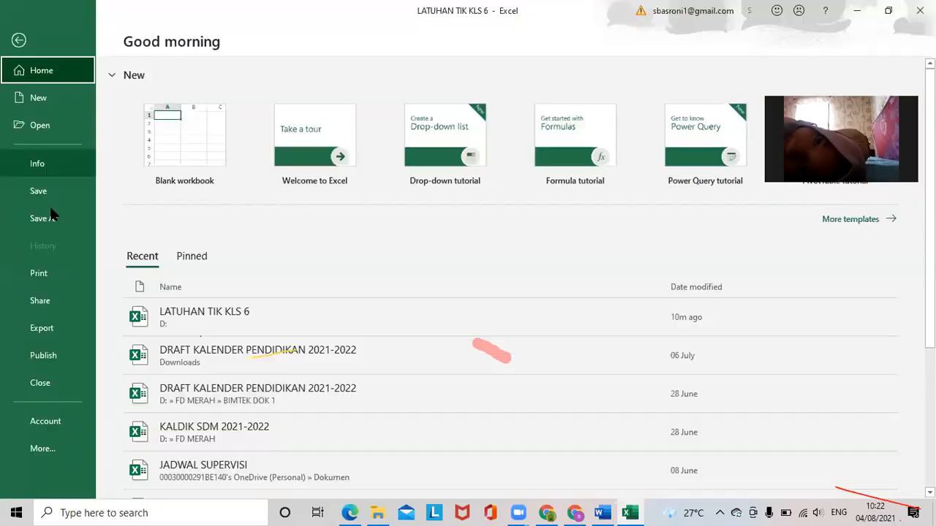
pyautogui.click(51, 214)
pyautogui.click(169, 272)
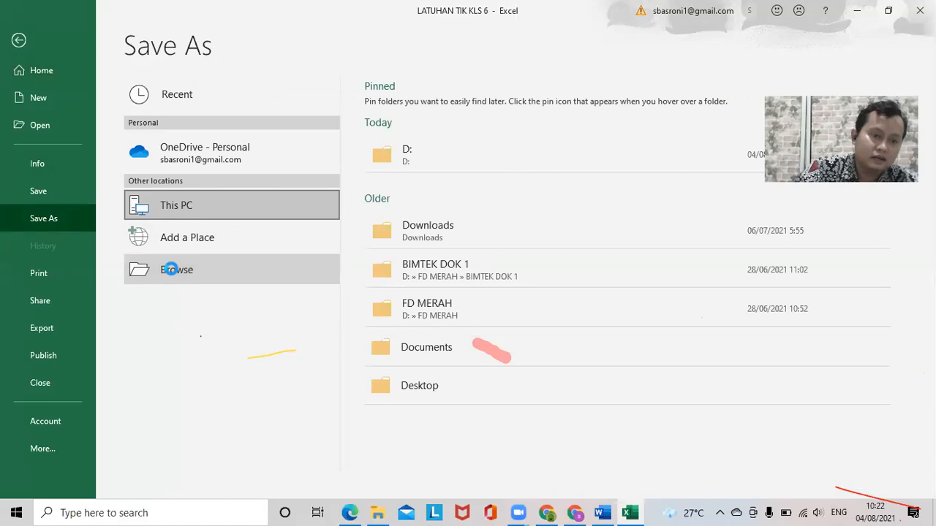
pyautogui.click(69, 217)
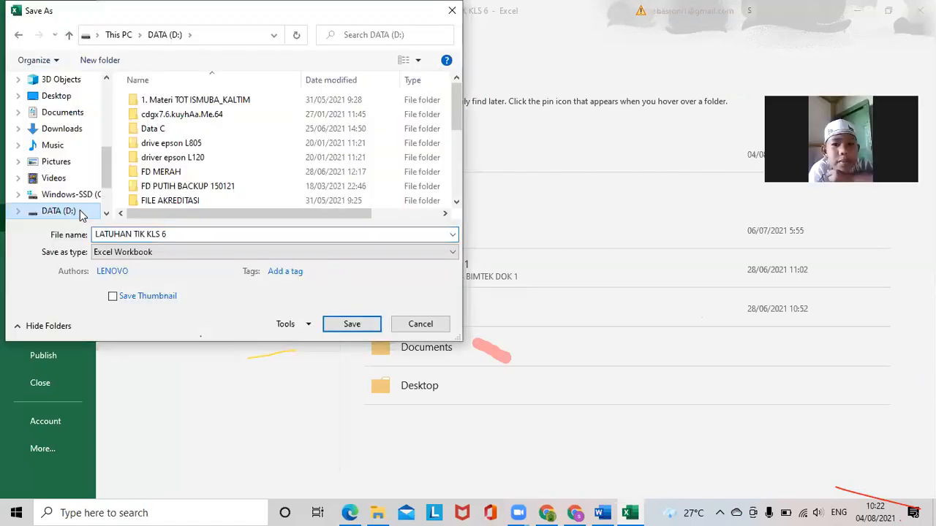
pyautogui.click(114, 235)
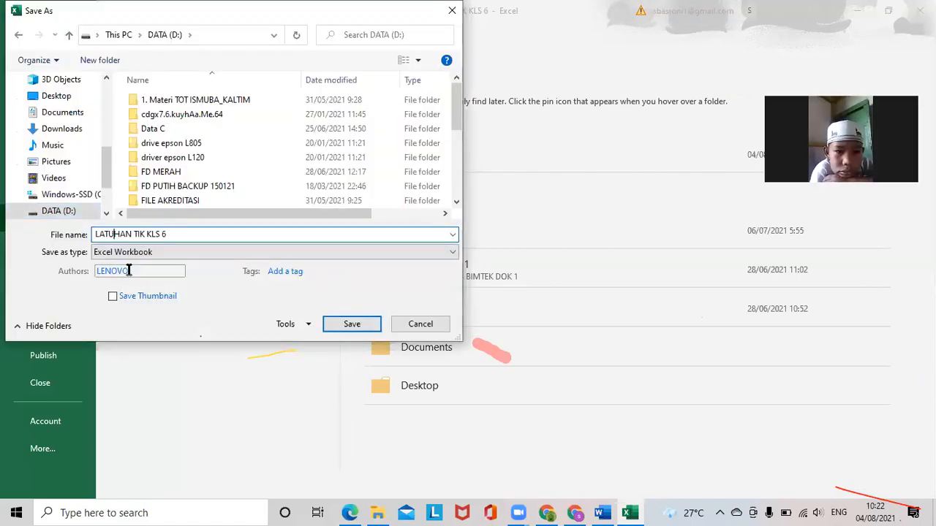
pyautogui.press('BackSpace')
pyautogui.write('I')
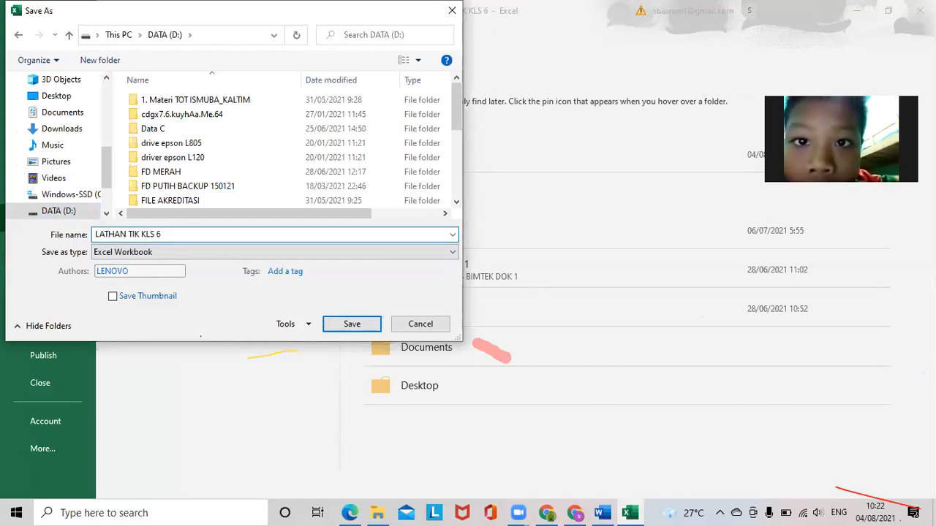
pyautogui.click(450, 250)
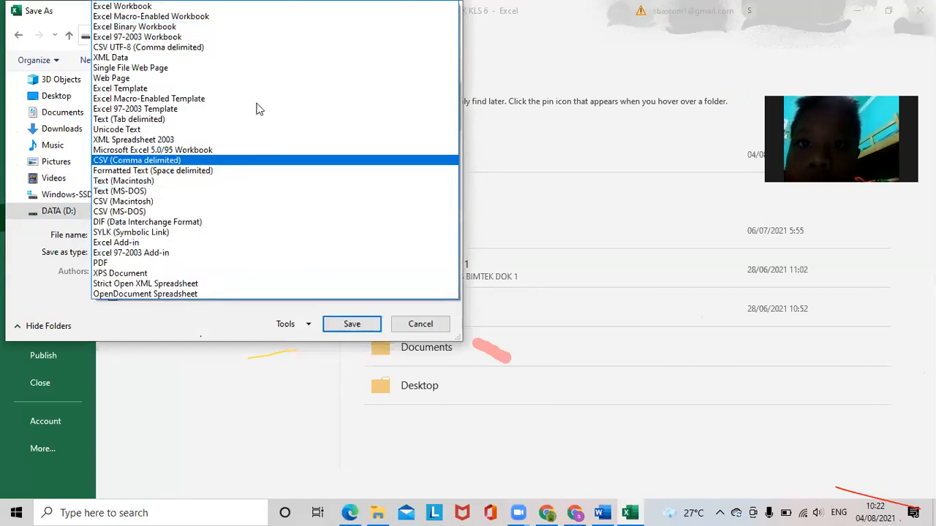
pyautogui.click(420, 326)
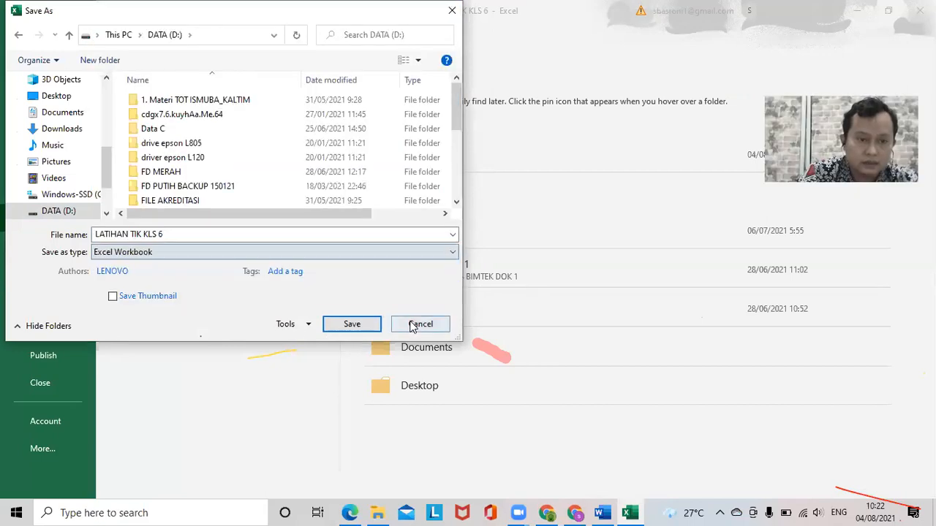
pyautogui.click(350, 324)
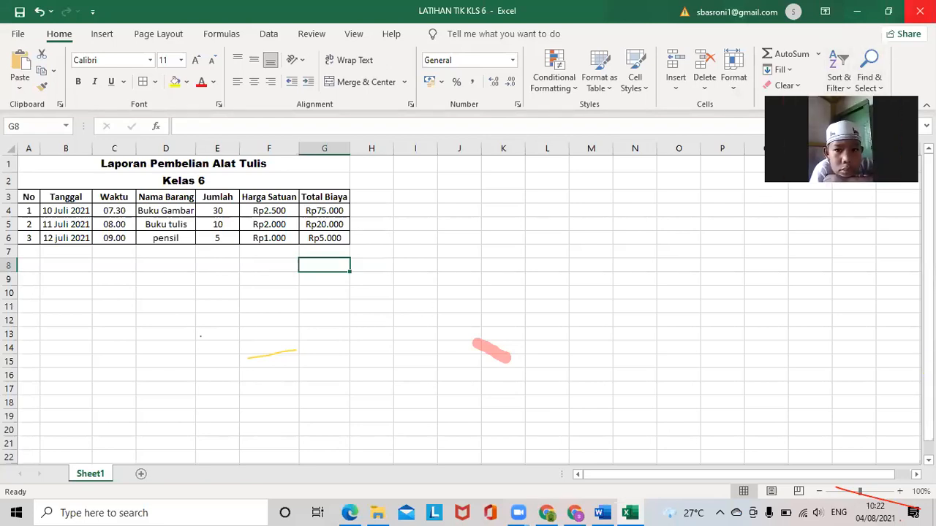
pyautogui.click(919, 11)
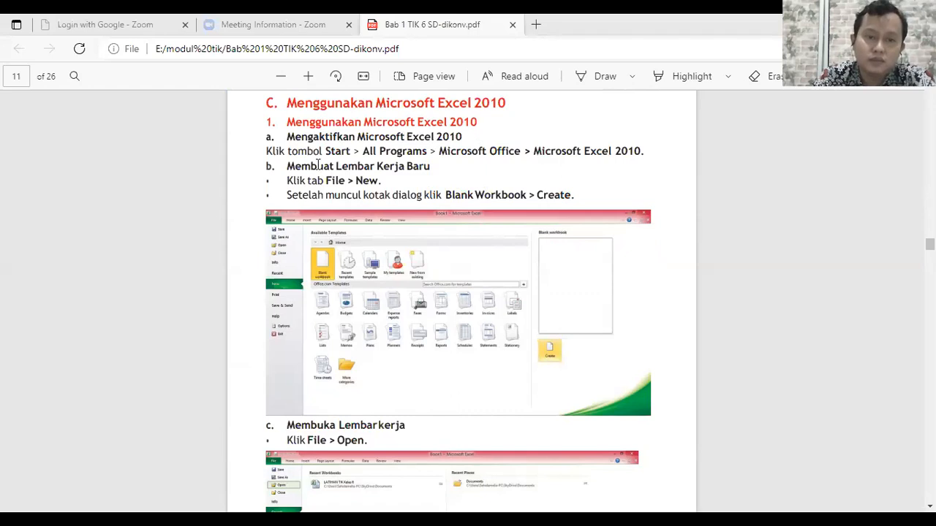
# Review the PDF module's sections on opening and saving workbooks and on naming, inserting and deleting worksheets
pyautogui.scroll(-5, 337, 267)
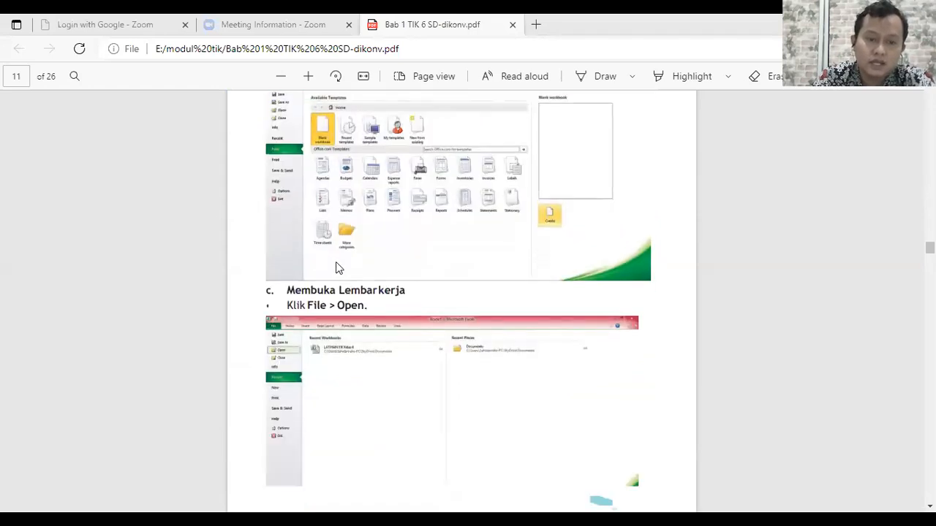
pyautogui.scroll(-1, 348, 270)
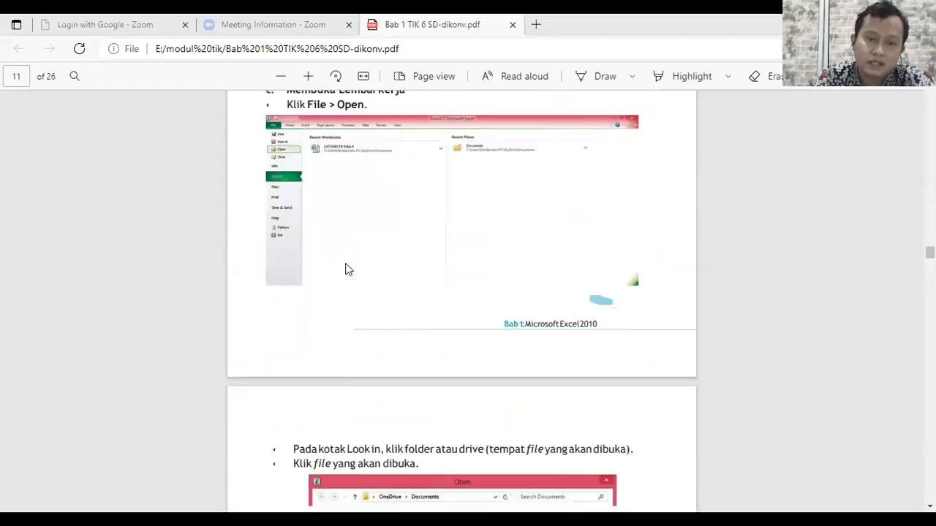
pyautogui.scroll(-15, 348, 270)
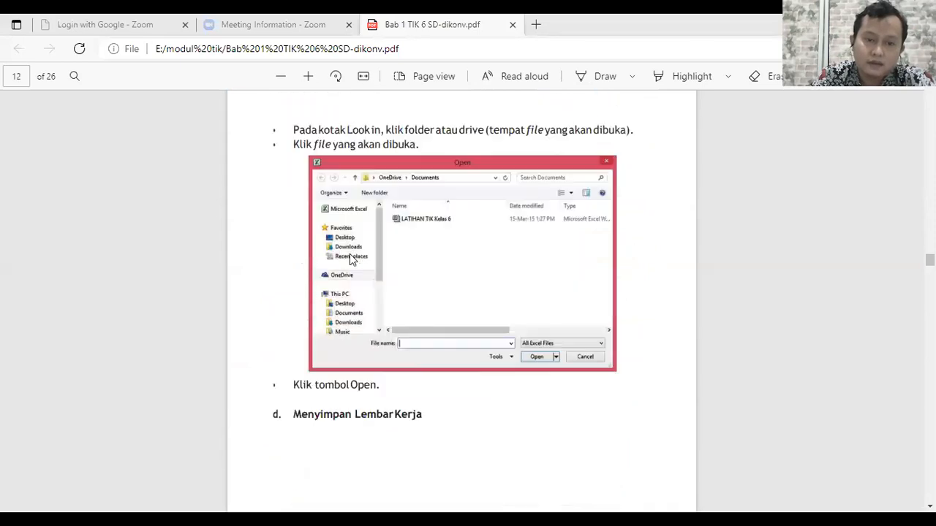
pyautogui.scroll(-4, 352, 255)
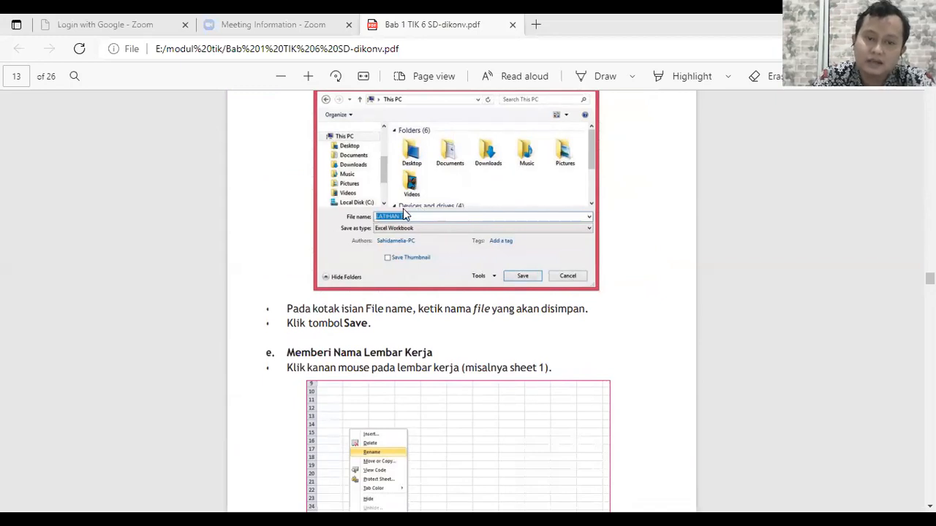
pyautogui.scroll(-7, 403, 212)
pyautogui.scroll(-12, 404, 217)
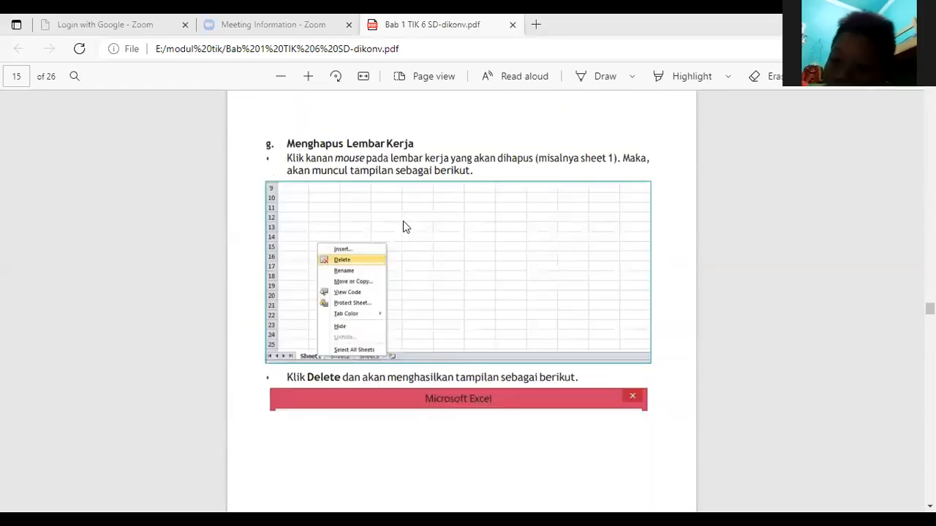
pyautogui.scroll(3, 404, 227)
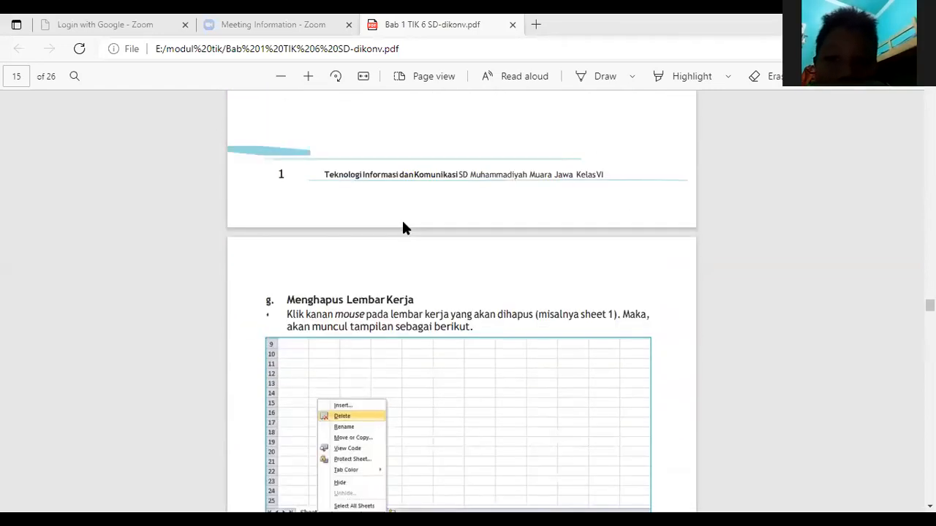
pyautogui.scroll(5, 403, 229)
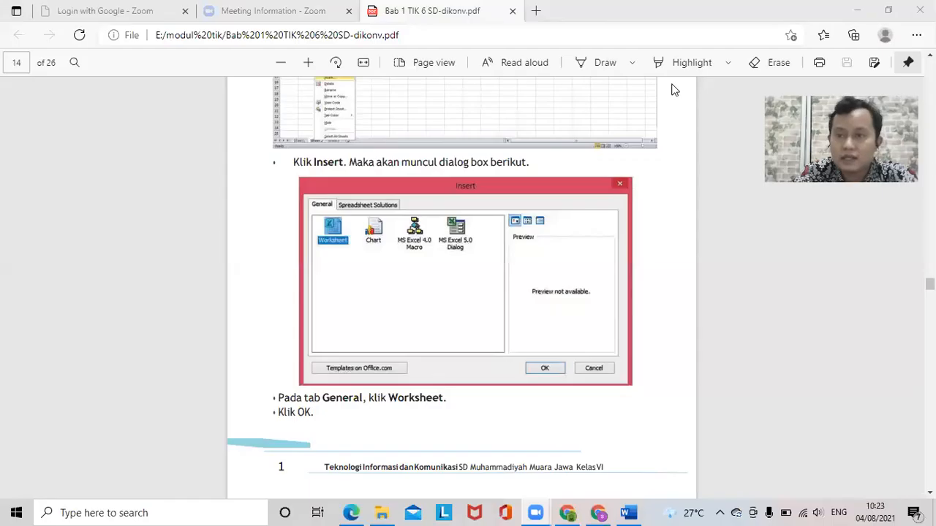
# Minimize the PDF module and launch Excel from the desktop with a blank workbook
pyautogui.click(859, 10)
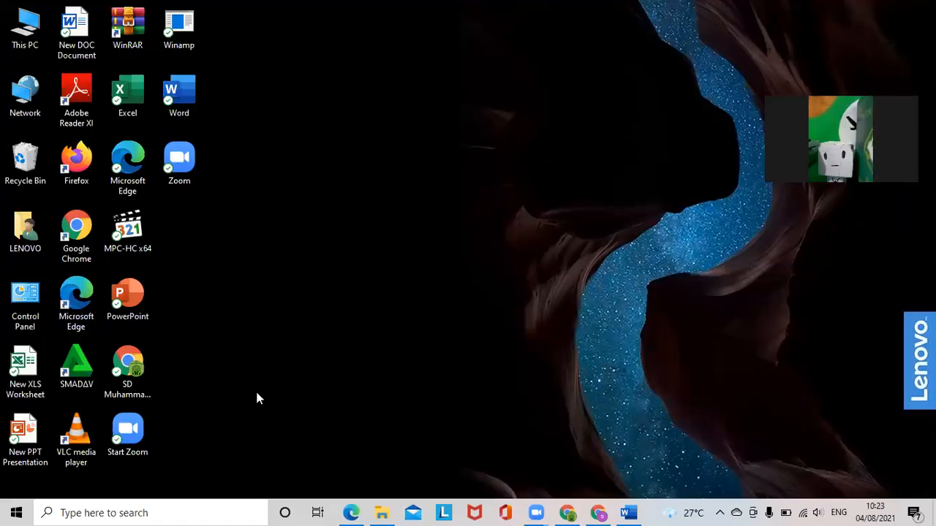
pyautogui.doubleClick(128, 94)
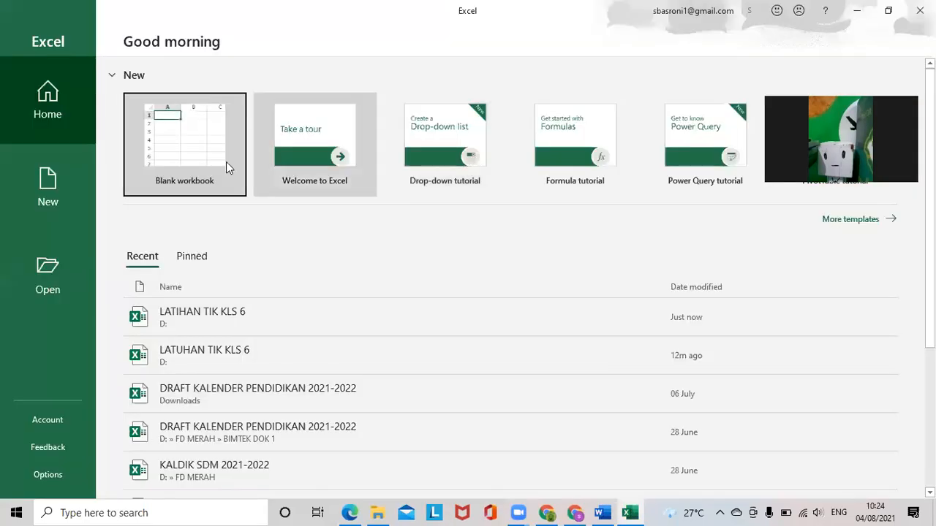
pyautogui.click(206, 156)
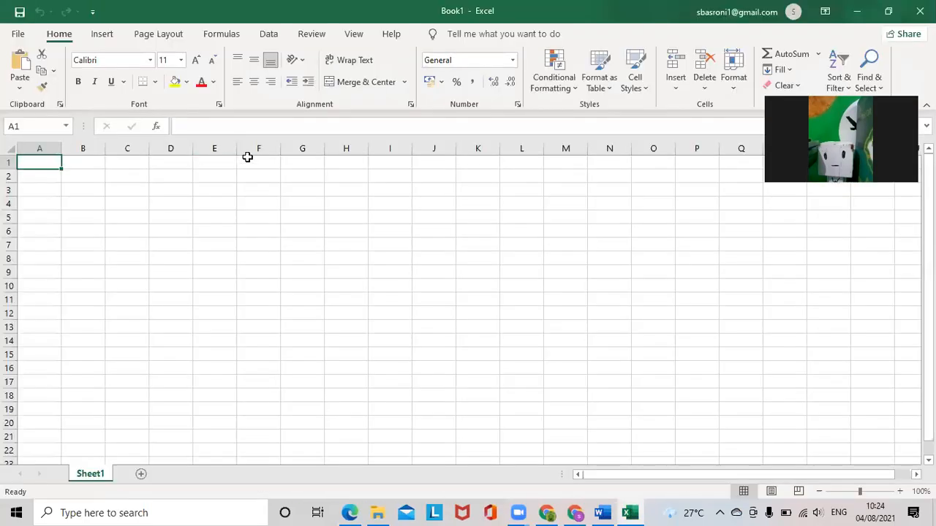
# Open the workbook LATIHAN TIK KLS 6 from the DATA (D:) drive
pyautogui.click(17, 34)
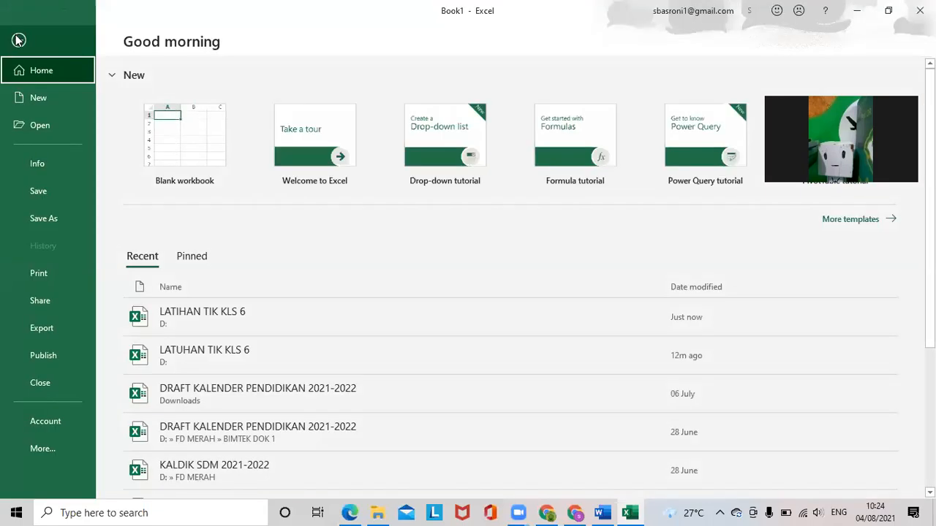
pyautogui.click(42, 126)
pyautogui.click(174, 271)
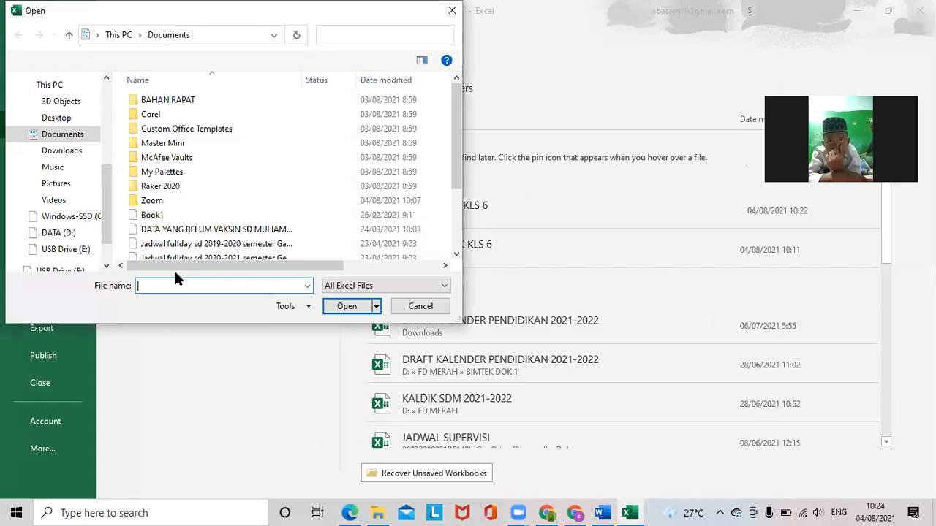
pyautogui.scroll(-1, 51, 194)
pyautogui.click(54, 195)
pyautogui.scroll(-3, 209, 160)
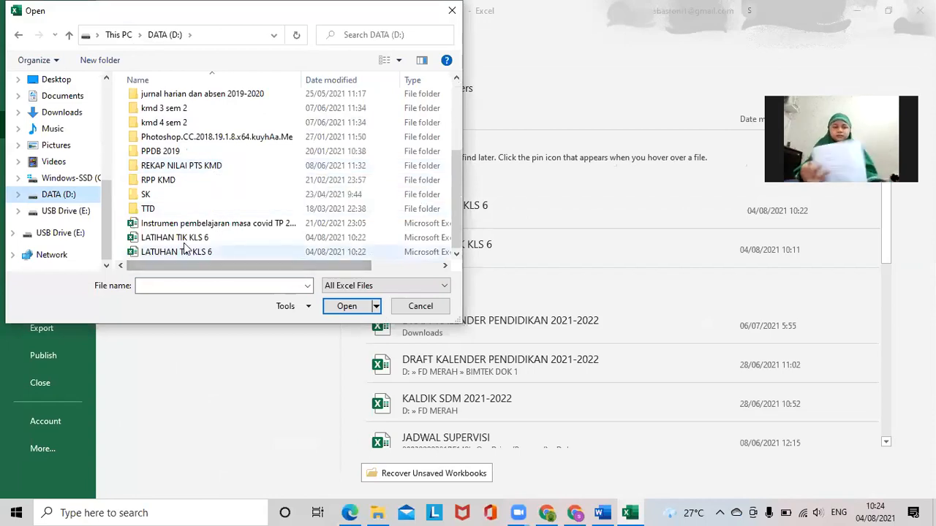
pyautogui.click(181, 240)
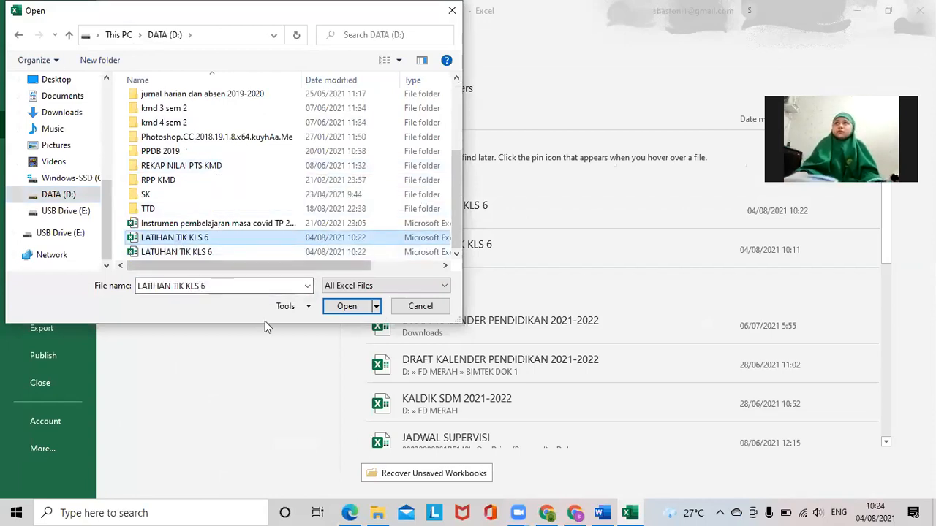
pyautogui.click(346, 306)
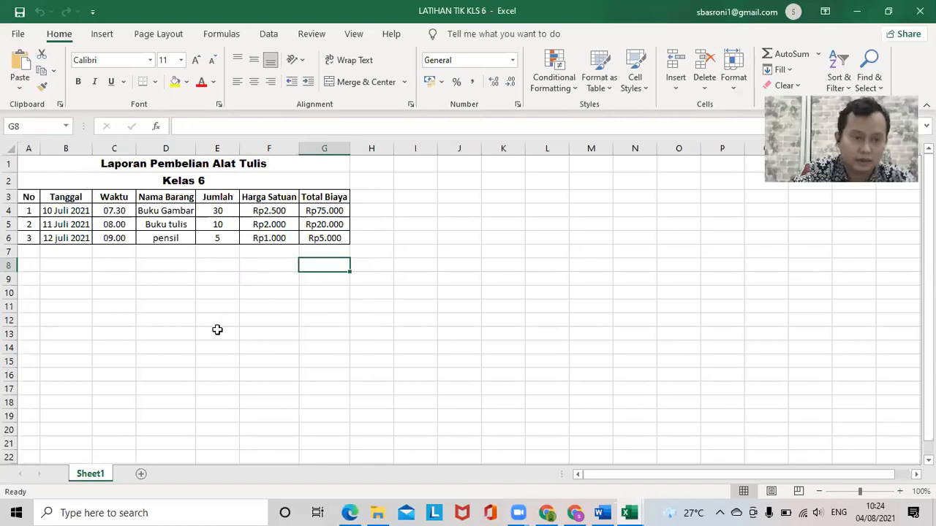
# Inspect the first two purchase dates in B4:B5 and times in C4:C5 of the reopened report
pyautogui.click(73, 211)
pyautogui.click(77, 225)
pyautogui.click(110, 225)
pyautogui.click(116, 211)
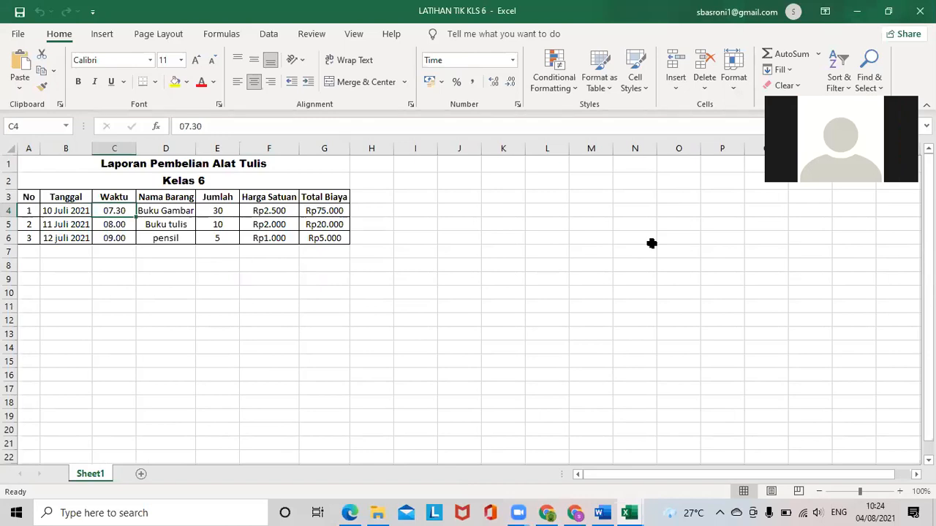
# Rename the report's worksheet Sheet1 as Latihan TIK kelas 6
pyautogui.scroll(-1, 295, 313)
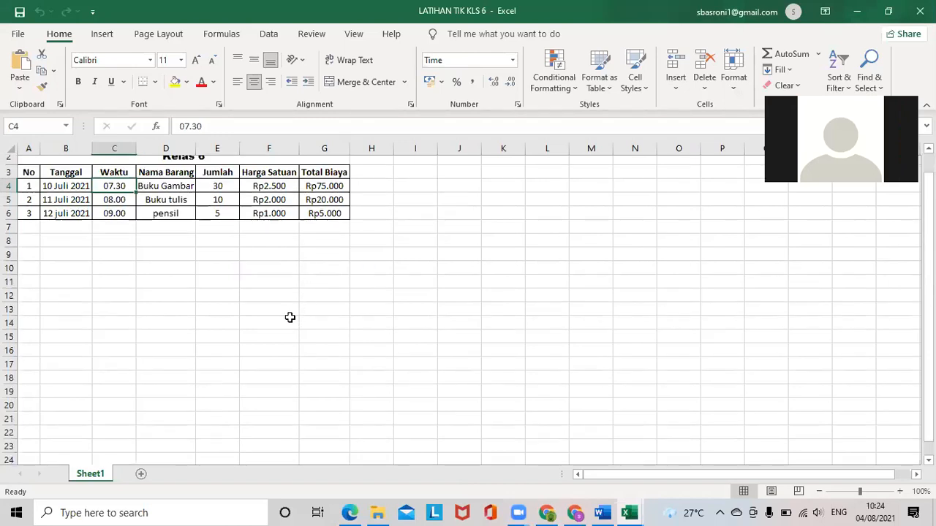
pyautogui.scroll(1, 93, 479)
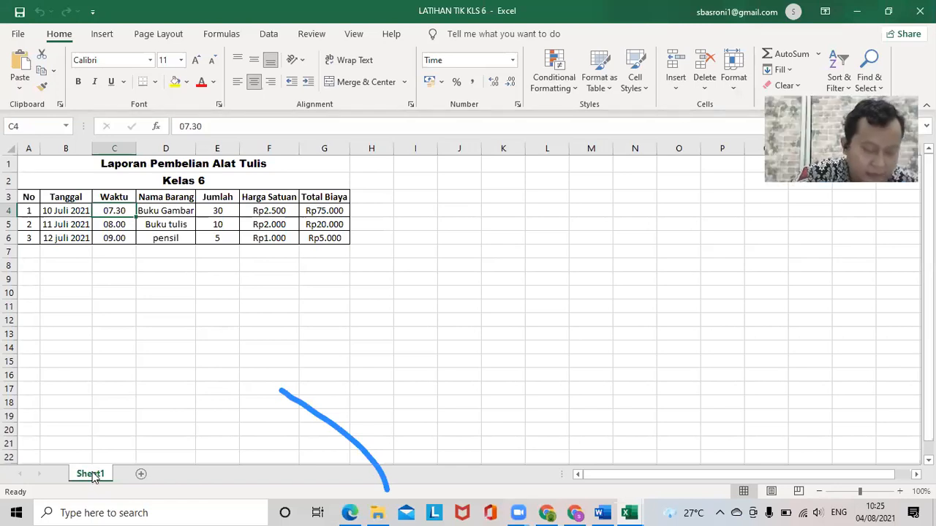
pyautogui.rightClick(93, 476)
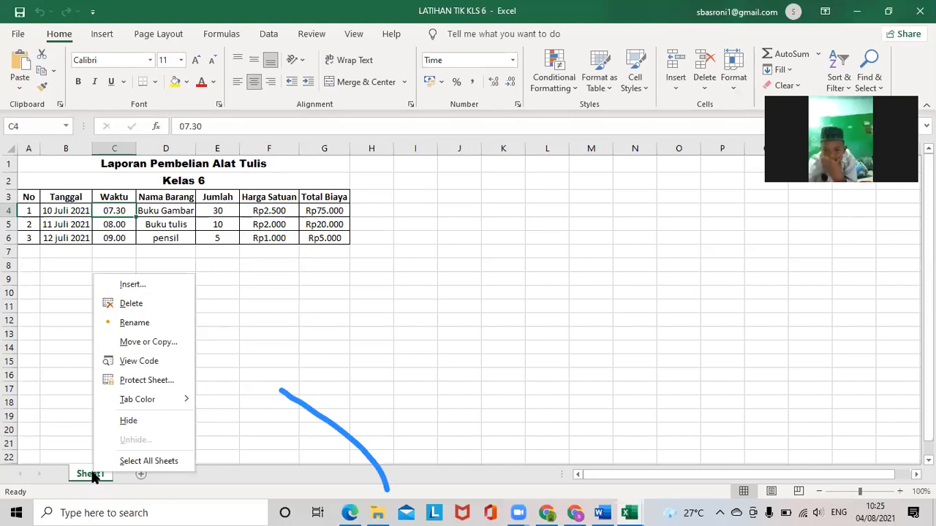
pyautogui.click(135, 323)
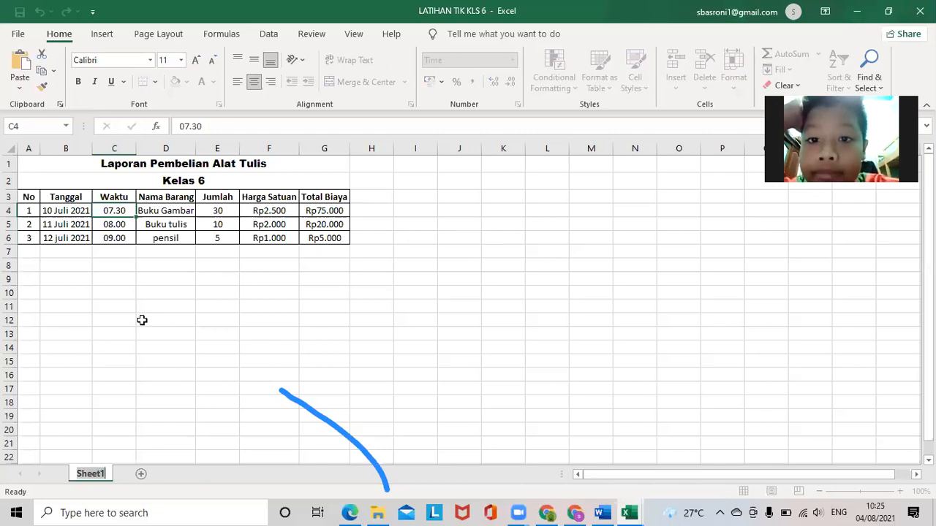
pyautogui.press('BackSpace')
pyautogui.write('Latih')
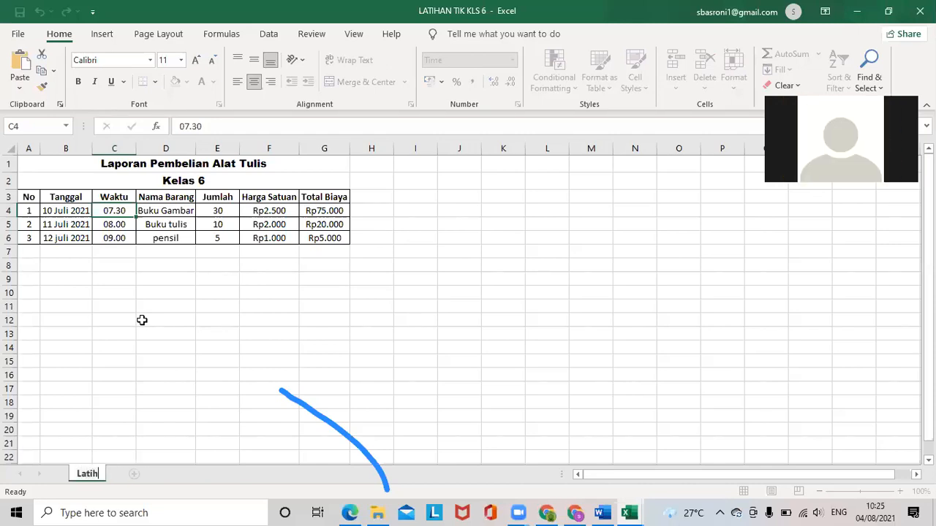
pyautogui.write('an TIK kelas 6')
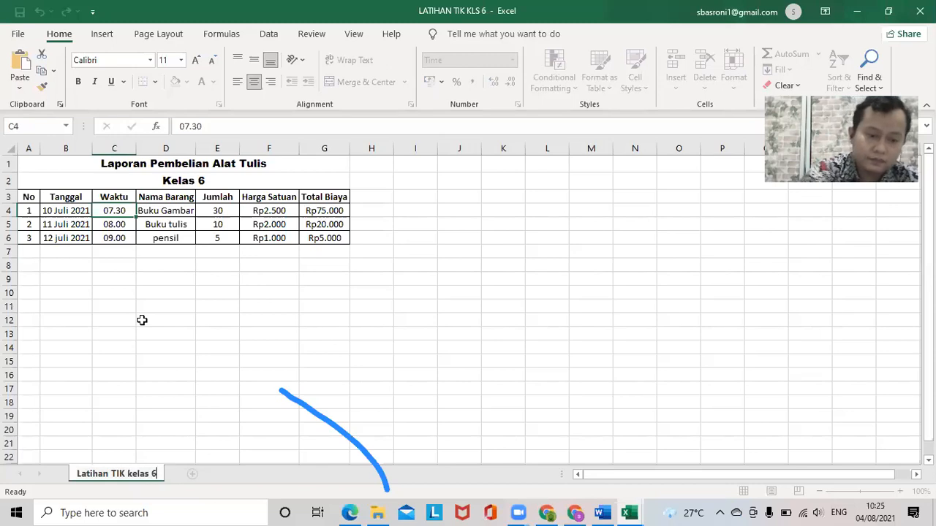
pyautogui.press('Return')
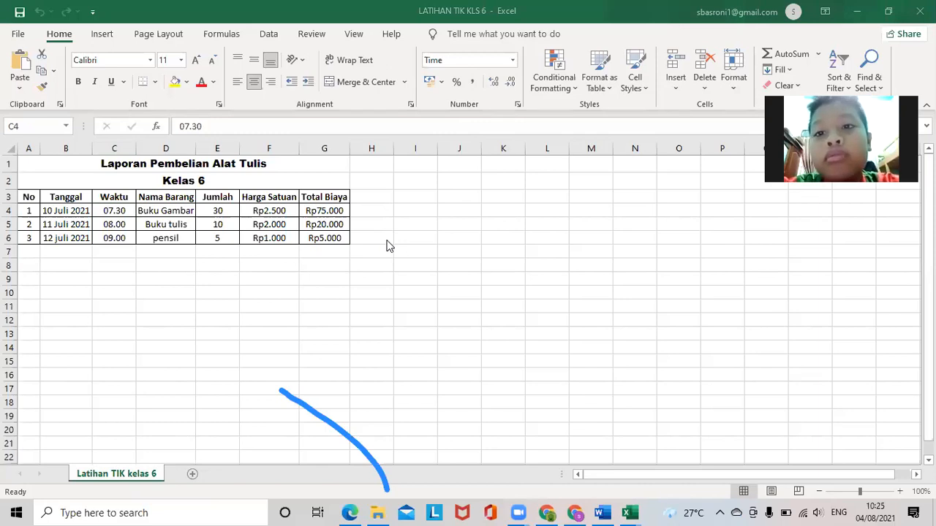
# Insert a new blank worksheet after Latihan TIK kelas 6 and return to the report sheet
pyautogui.scroll(-1, 152, 399)
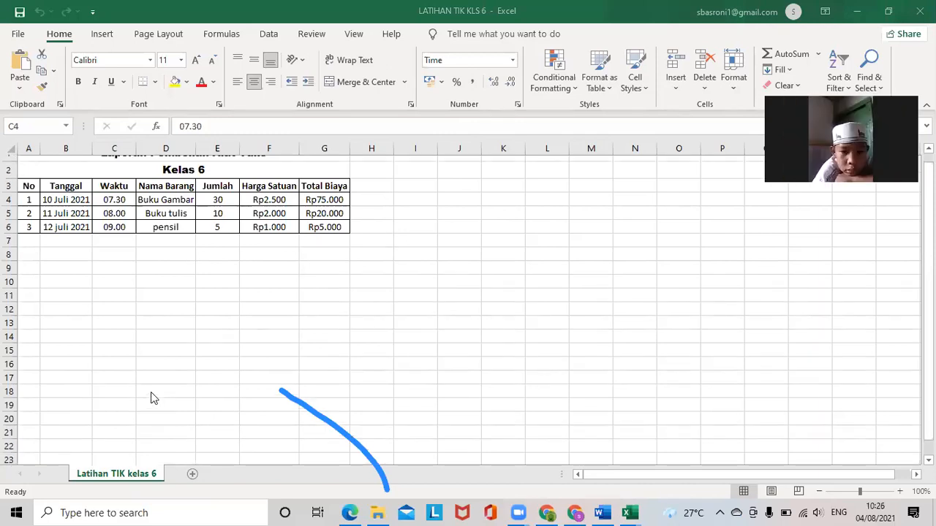
pyautogui.scroll(1, 157, 340)
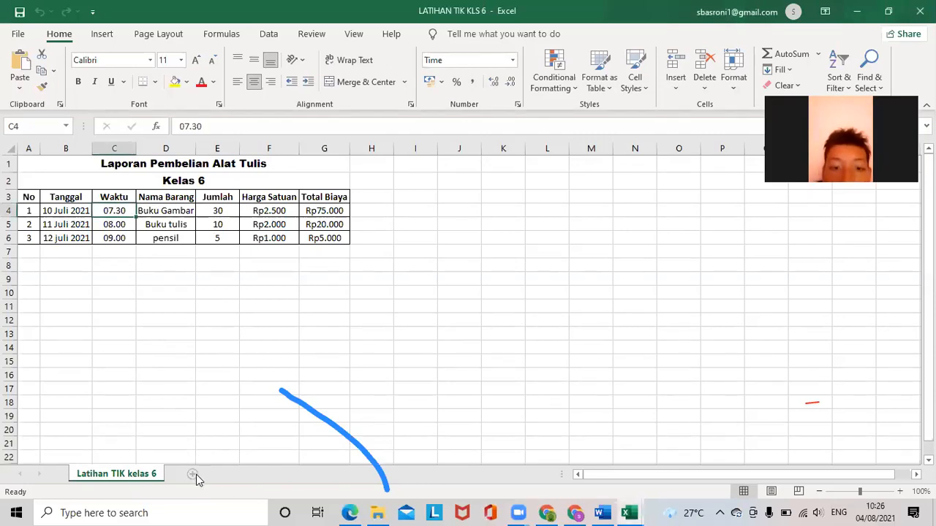
pyautogui.click(219, 474)
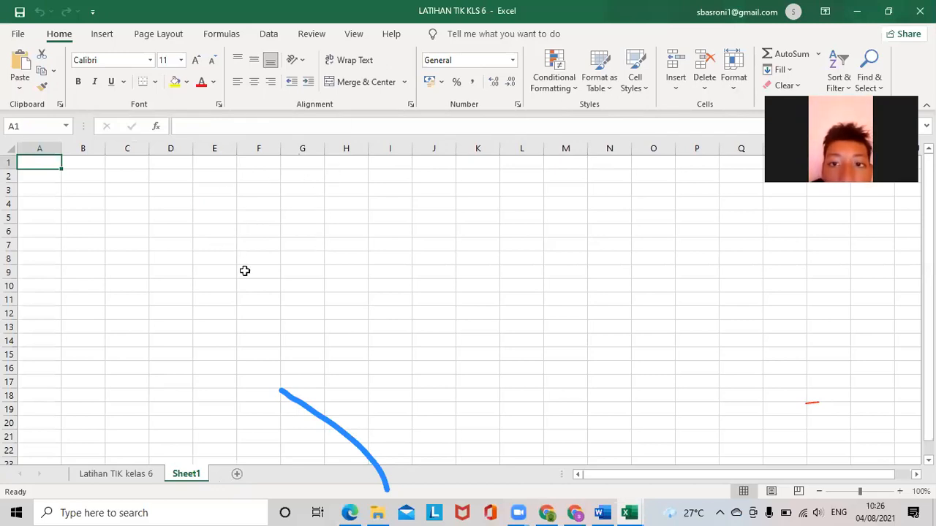
pyautogui.click(123, 477)
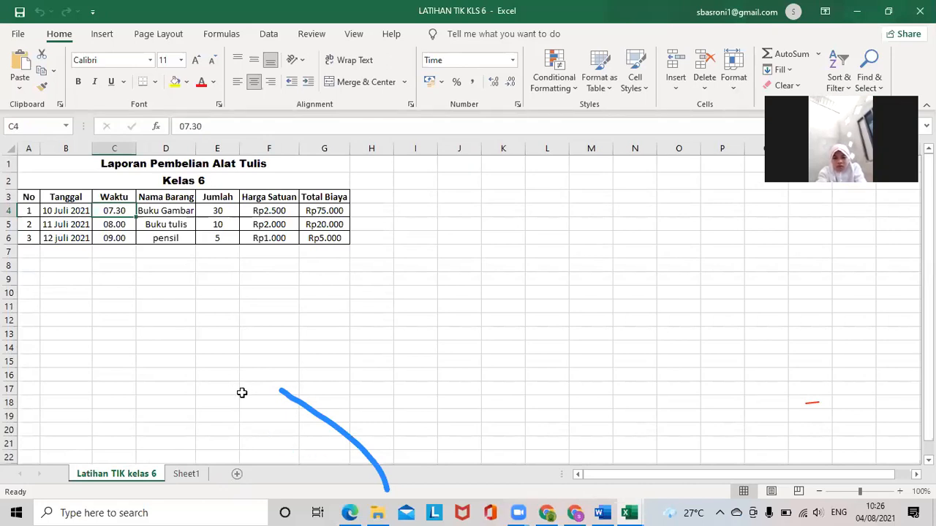
# Delete the blank worksheet Sheet1 from the workbook
pyautogui.click(186, 473)
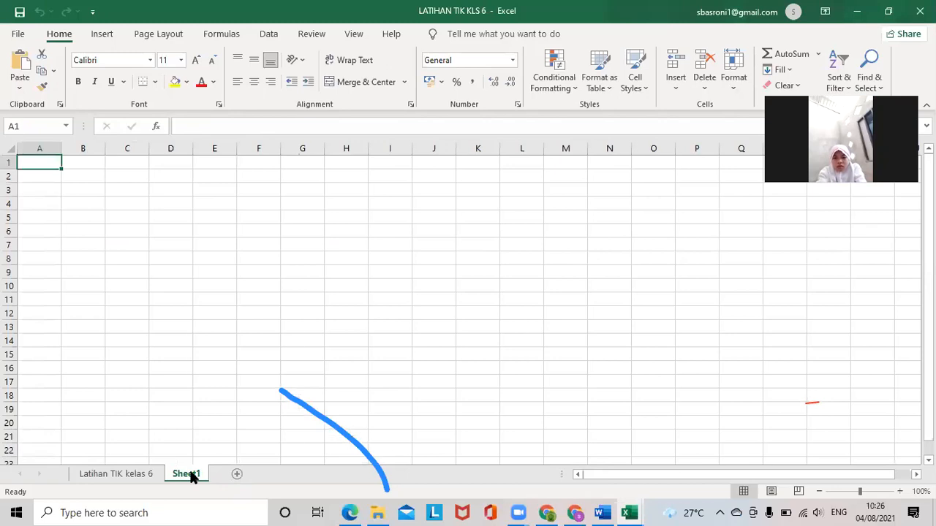
pyautogui.rightClick(191, 476)
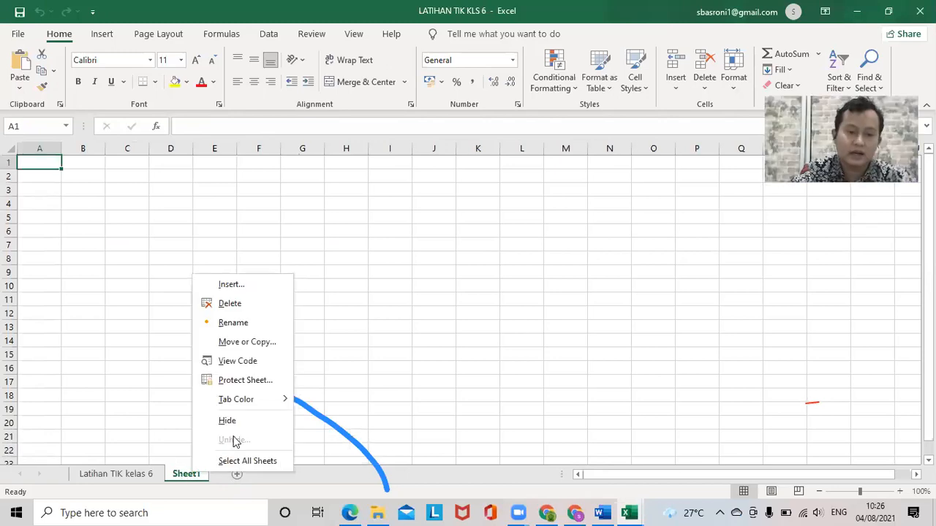
pyautogui.click(229, 303)
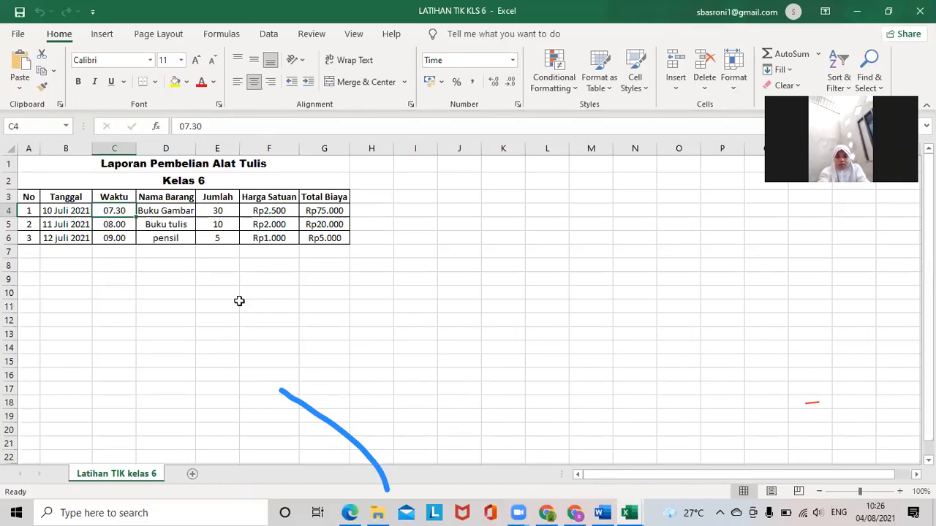
# Try to move the Latihan TIK kelas 6 sheet within the workbook, keeping its own name as the before-sheet position
pyautogui.rightClick(117, 475)
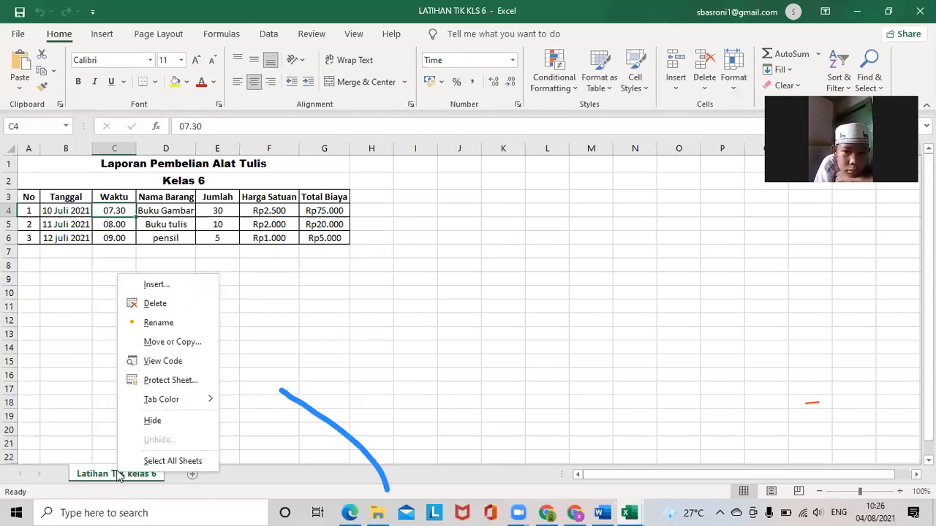
pyautogui.click(158, 341)
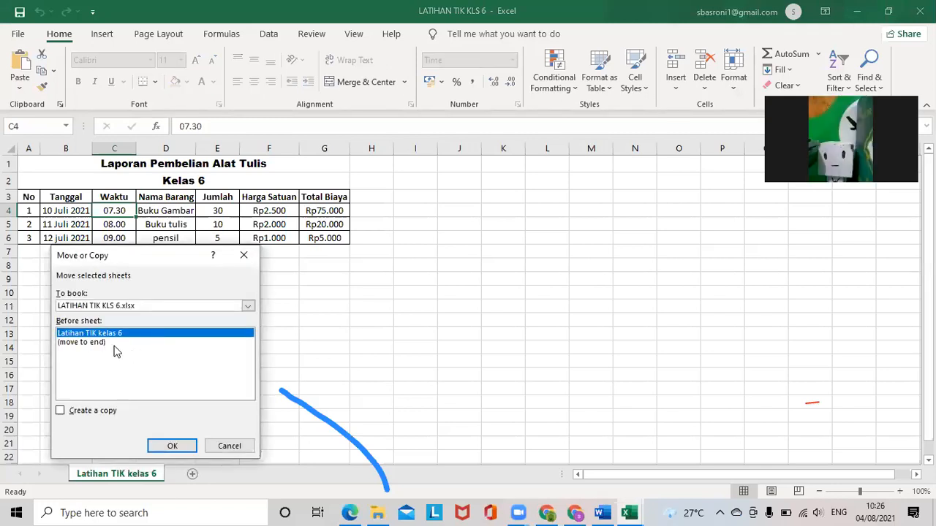
pyautogui.click(168, 447)
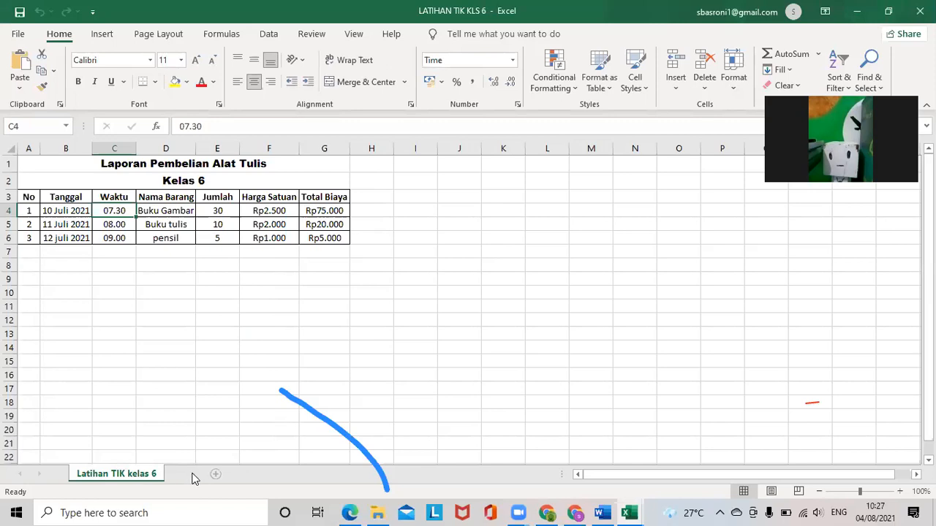
# Insert another blank worksheet after Latihan TIK kelas 6 and return to the report sheet
pyautogui.click(191, 475)
pyautogui.click(134, 477)
pyautogui.rightClick(133, 476)
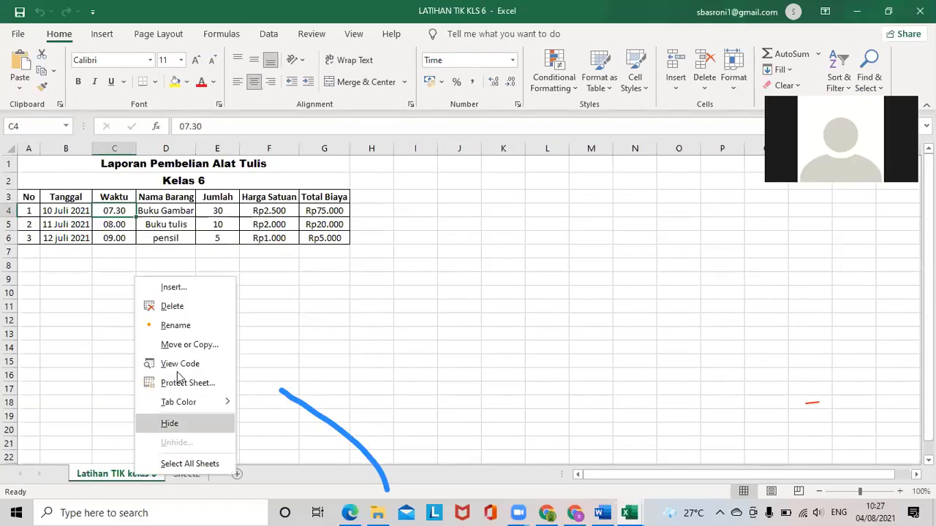
pyautogui.click(183, 345)
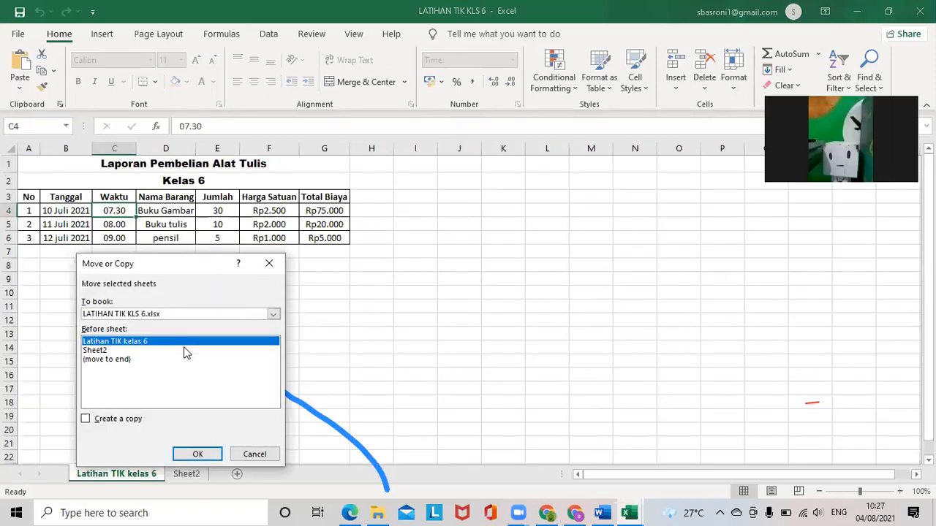
pyautogui.click(269, 264)
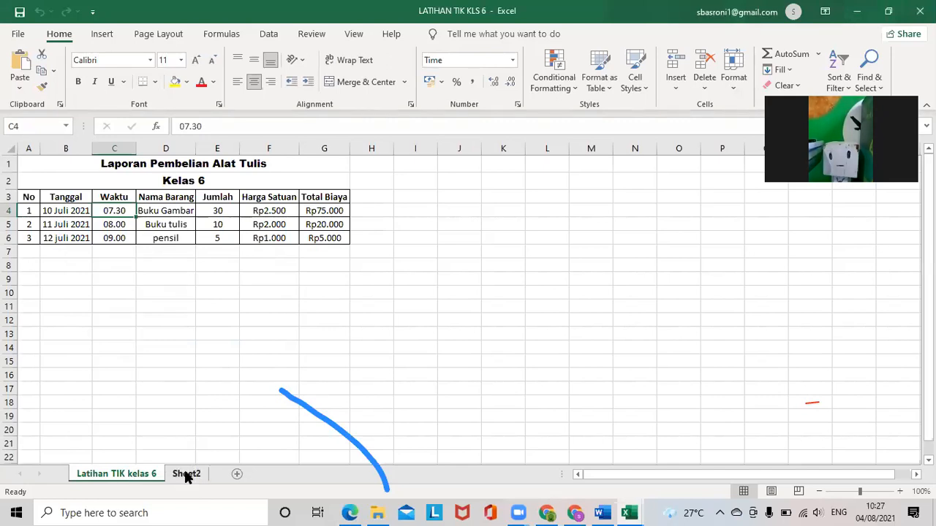
# Try to move the Latihan TIK kelas 6 sheet before Sheet2, without creating a copy
pyautogui.rightClick(117, 475)
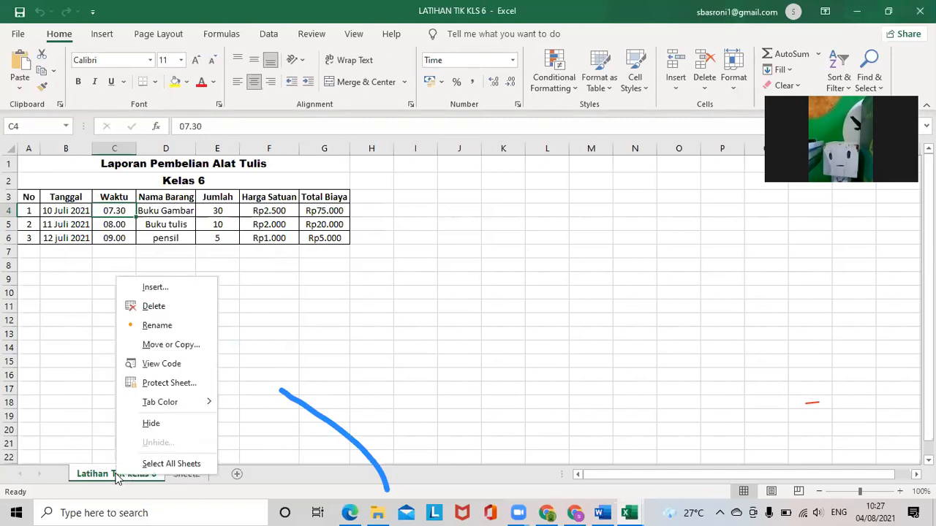
pyautogui.click(146, 347)
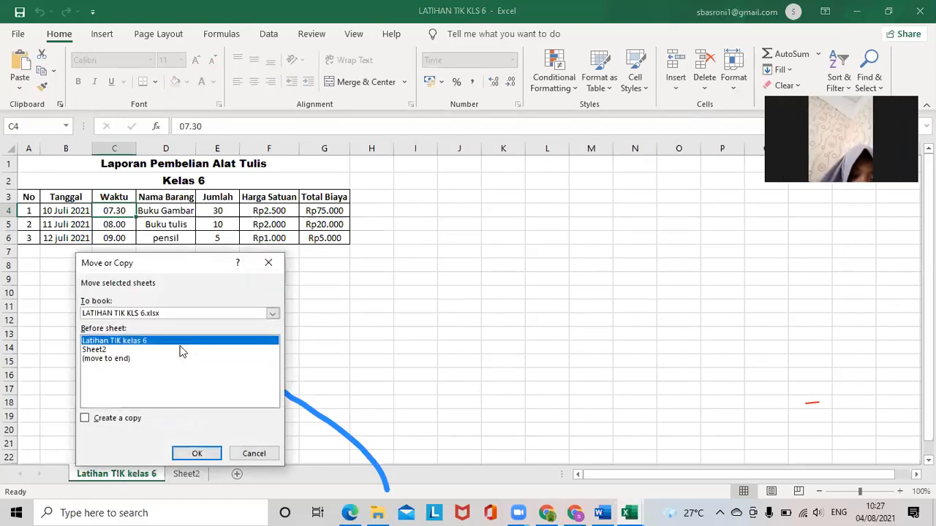
pyautogui.click(94, 350)
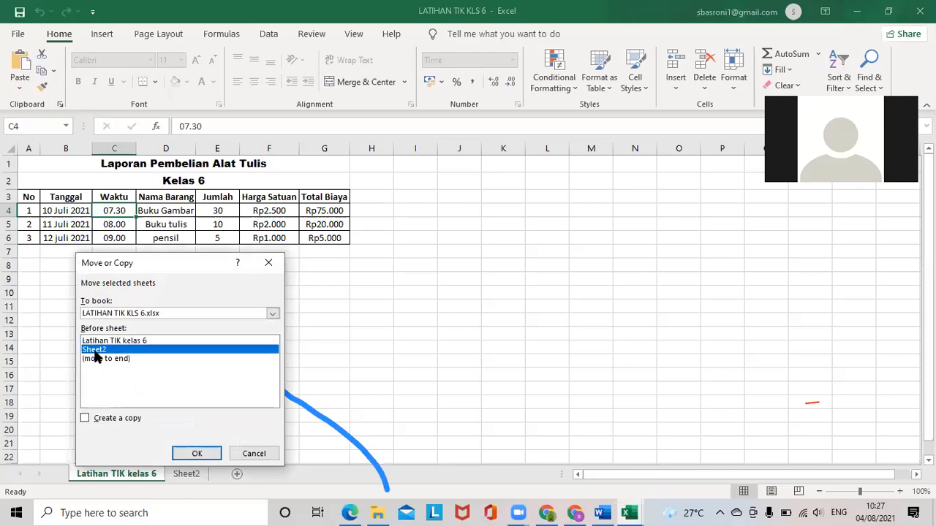
pyautogui.click(196, 451)
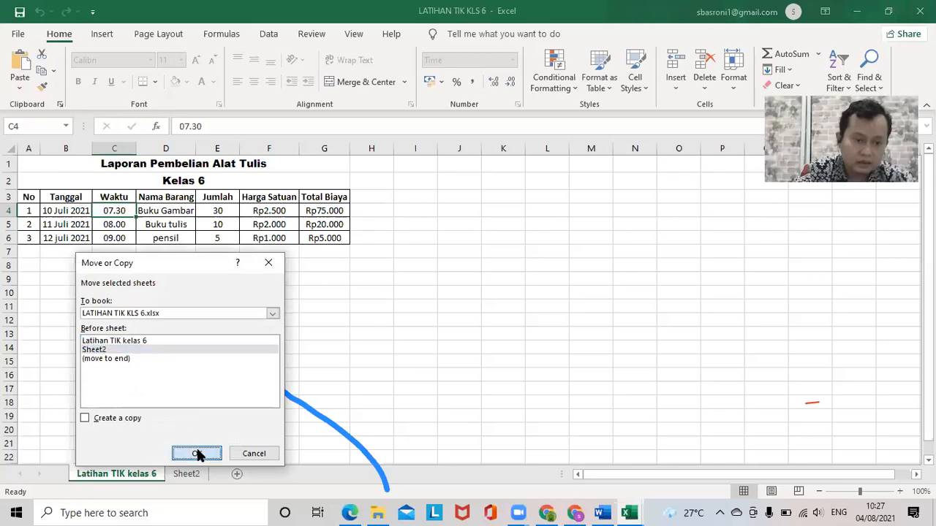
# Try to move Sheet2 within the workbook, choosing Sheet2 itself as the before-sheet position
pyautogui.click(186, 475)
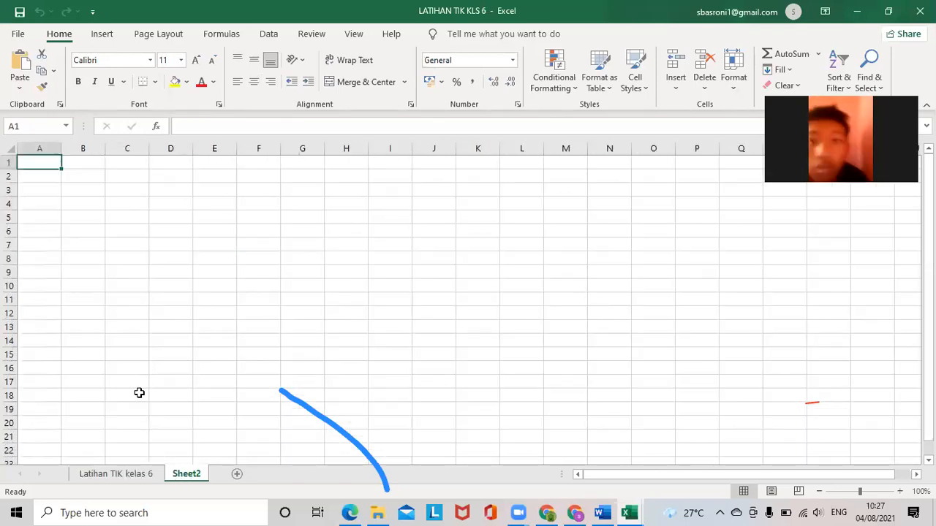
pyautogui.rightClick(191, 477)
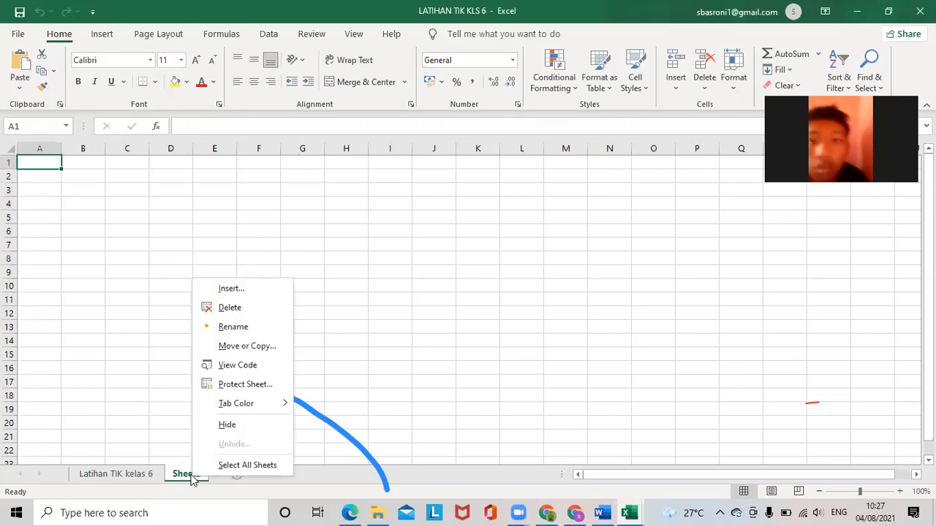
pyautogui.click(229, 346)
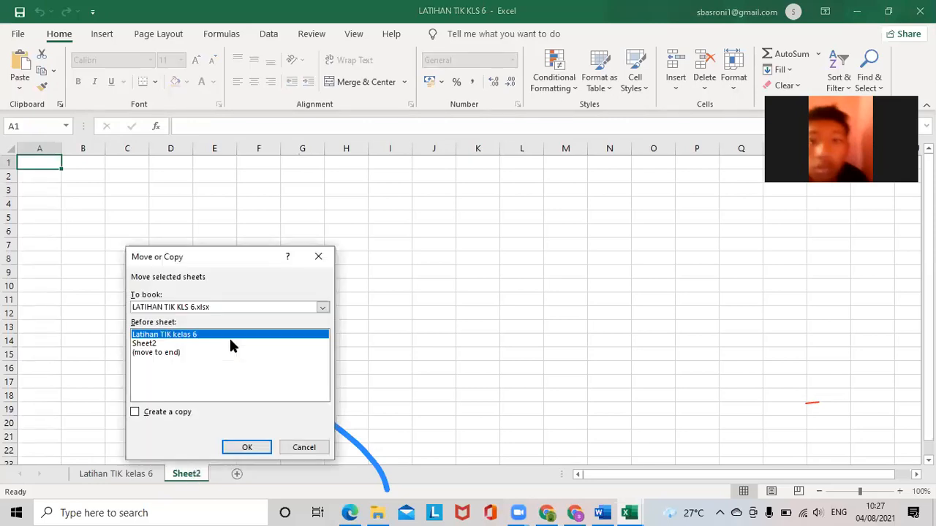
pyautogui.click(157, 343)
pyautogui.click(248, 445)
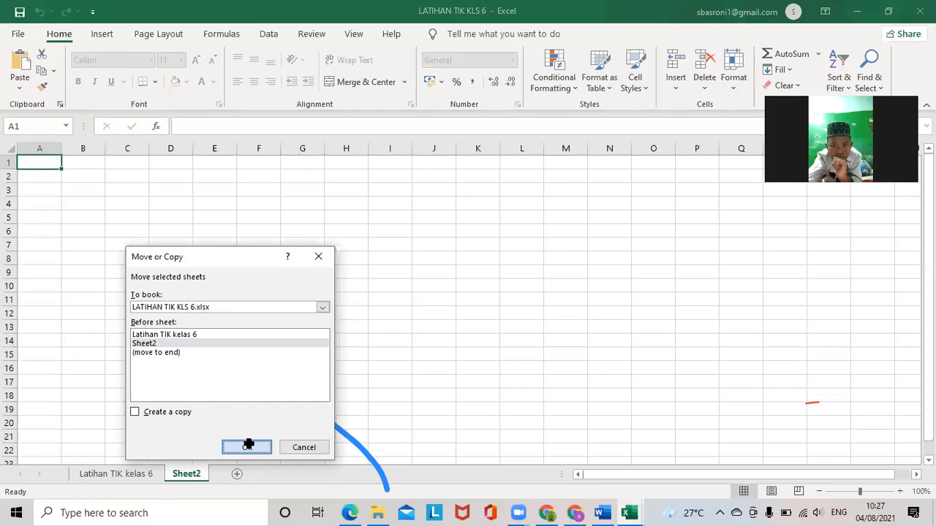
# Try once more to move Latihan TIK kelas 6 before Sheet2 with the Move or Copy command
pyautogui.click(134, 477)
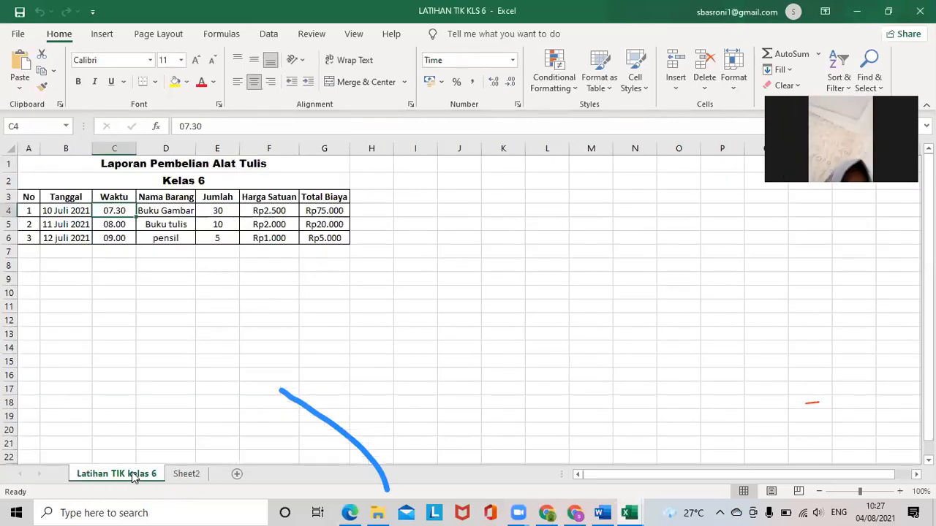
pyautogui.rightClick(134, 477)
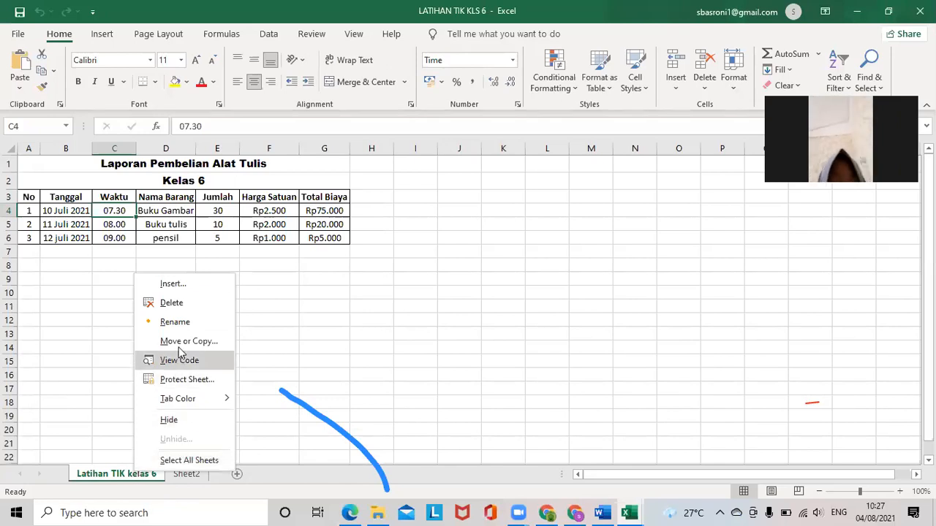
pyautogui.click(181, 342)
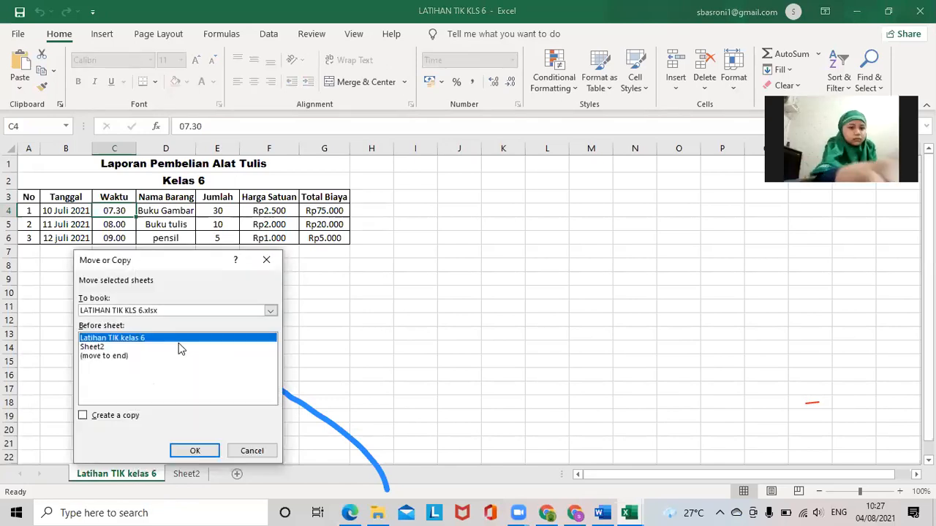
pyautogui.click(108, 346)
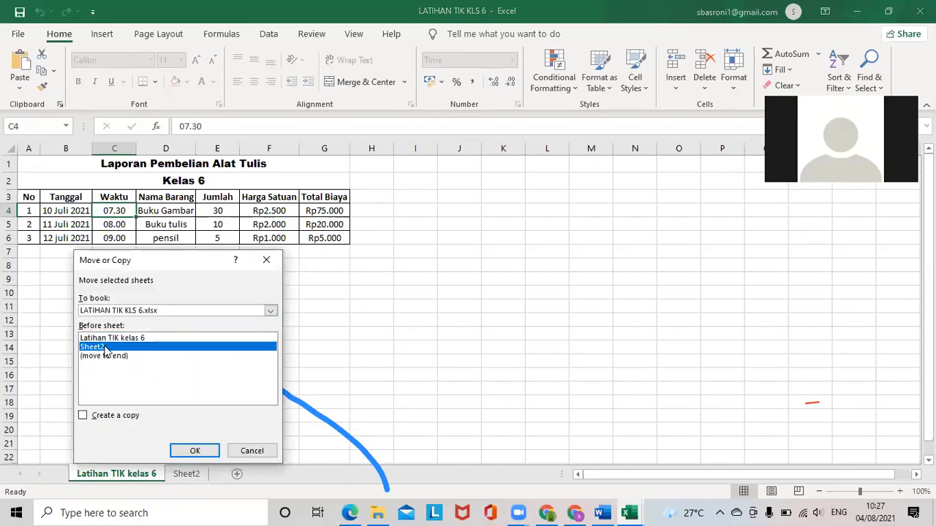
pyautogui.click(194, 451)
# Paste the clipboard contents into cell A1 of Sheet2 and undo the paste
pyautogui.click(186, 475)
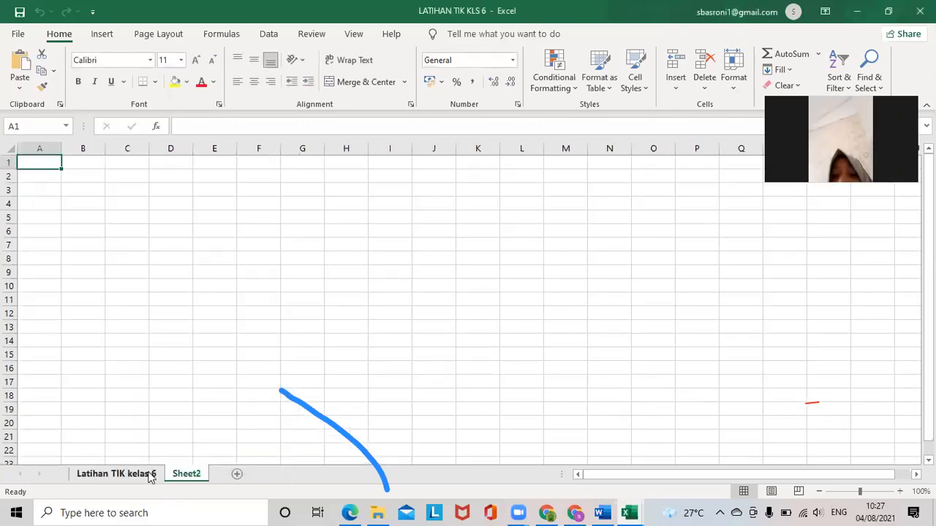
pyautogui.hotkey('ctrl', 'v')
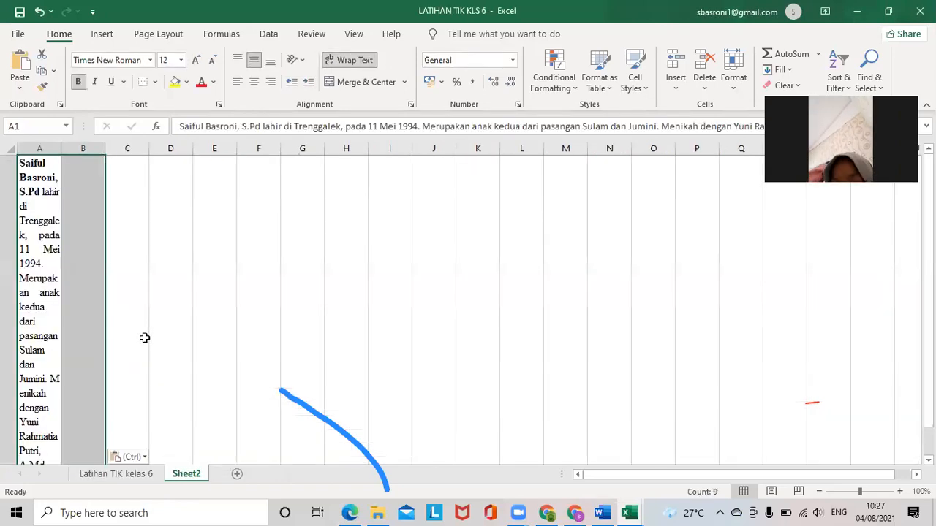
pyautogui.hotkey('ctrl', 'z')
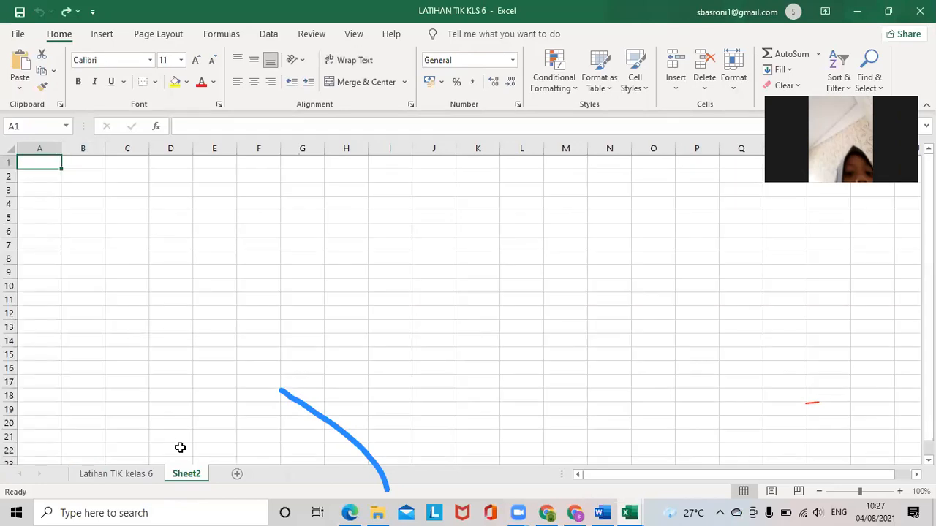
# Create a copy of the Latihan TIK kelas 6 sheet in the same workbook, placed before Sheet2
pyautogui.click(133, 475)
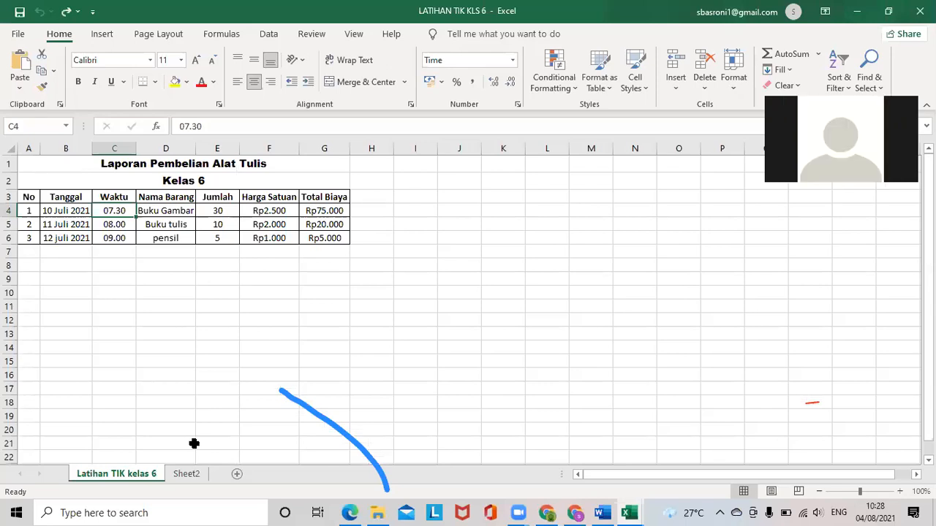
pyautogui.rightClick(136, 471)
pyautogui.click(178, 340)
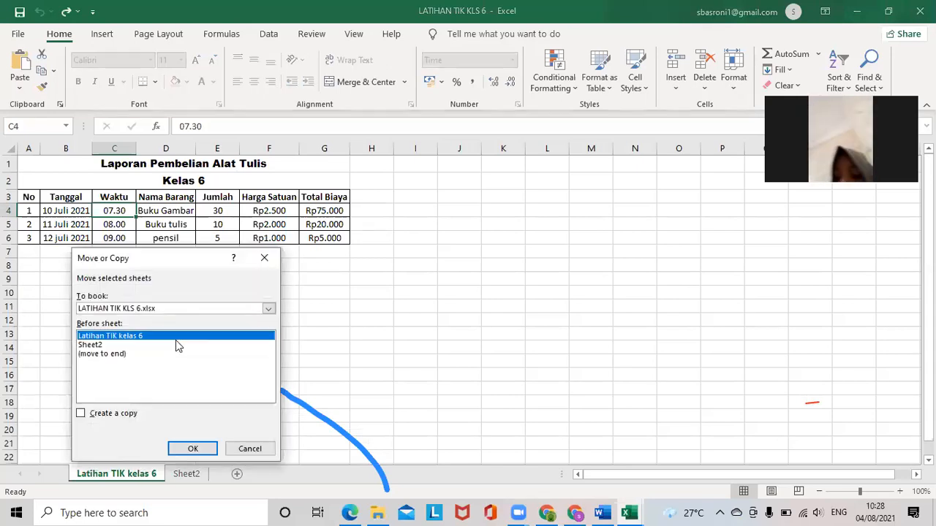
pyautogui.click(102, 345)
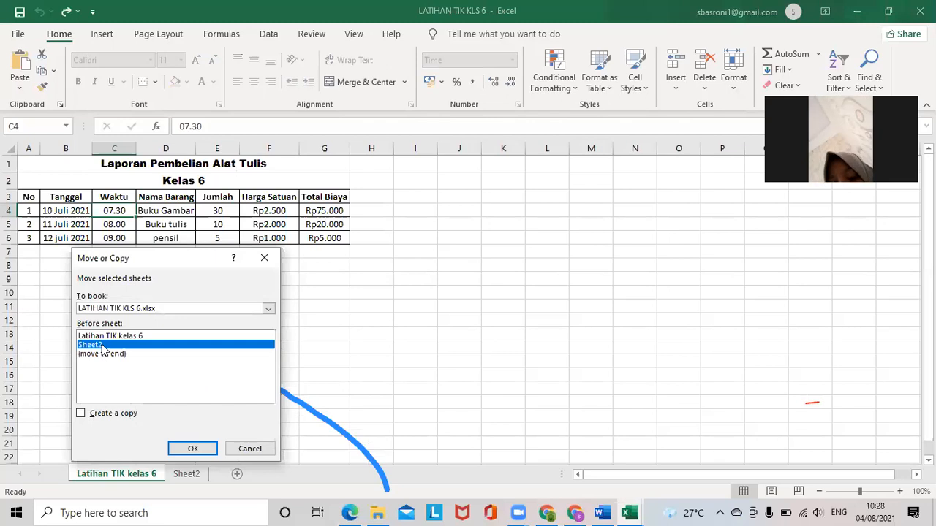
pyautogui.click(81, 414)
pyautogui.click(192, 445)
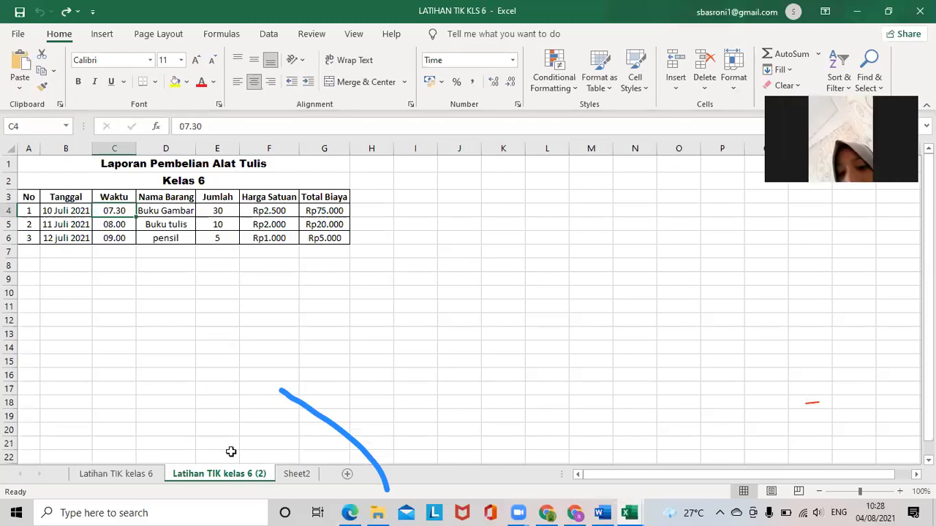
# Compare the original Latihan TIK kelas 6 sheet with its copy by switching between the two
pyautogui.click(139, 476)
pyautogui.click(189, 475)
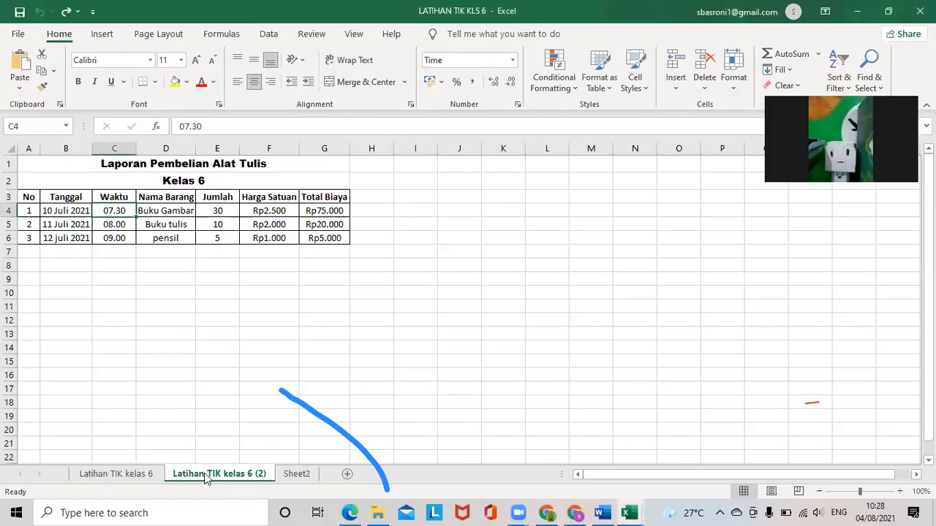
pyautogui.click(143, 477)
pyautogui.click(169, 476)
pyautogui.click(143, 475)
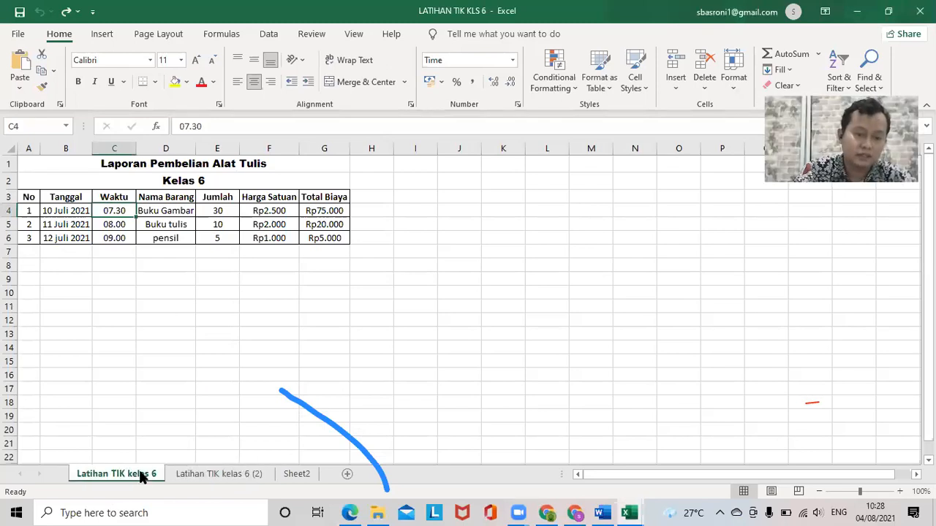
pyautogui.click(191, 474)
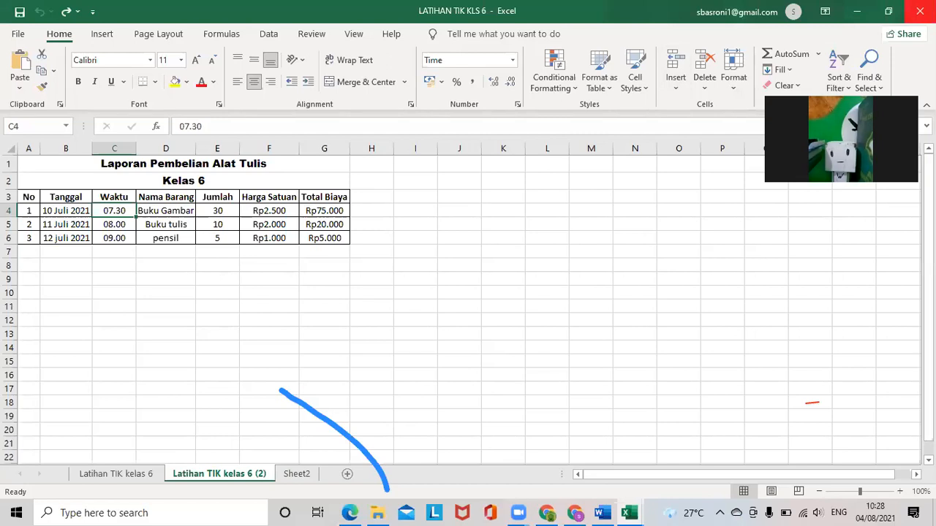
# Close the LATIHAN TIK KLS 6 workbook, saving its changes
pyautogui.click(920, 10)
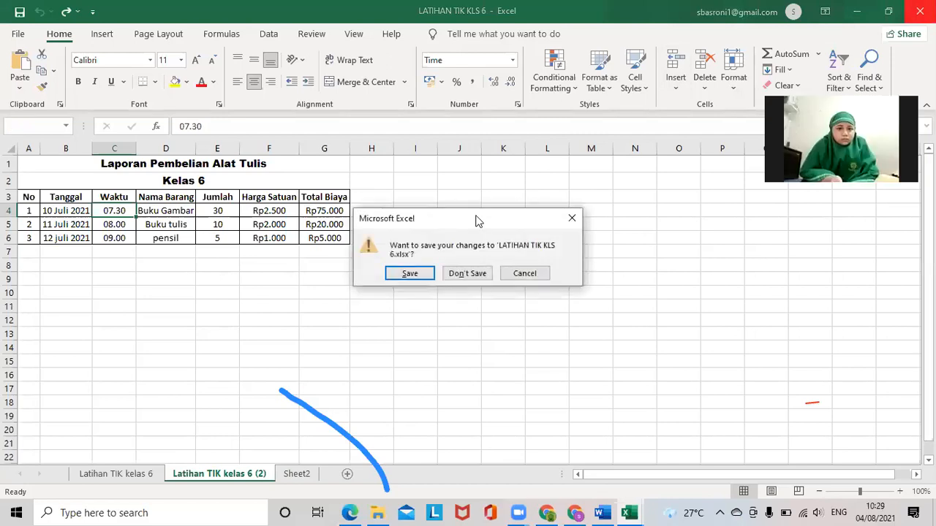
pyautogui.click(410, 274)
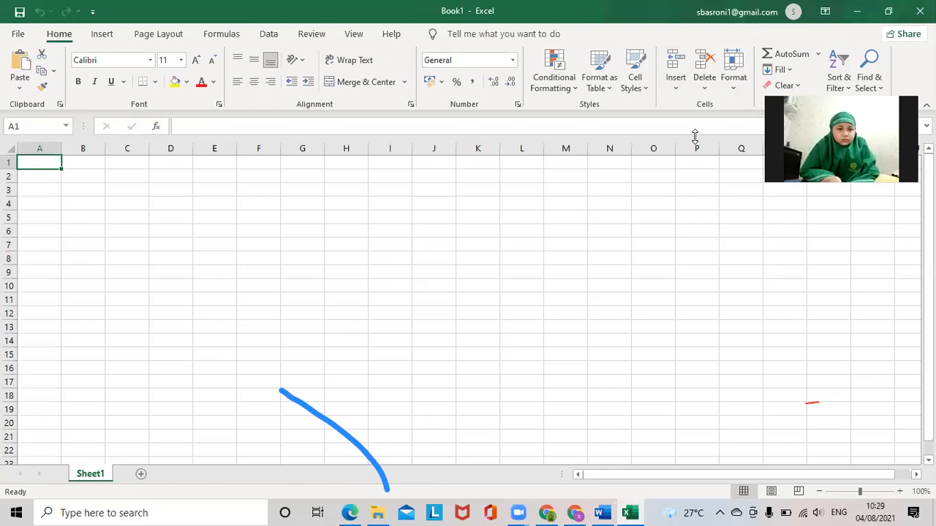